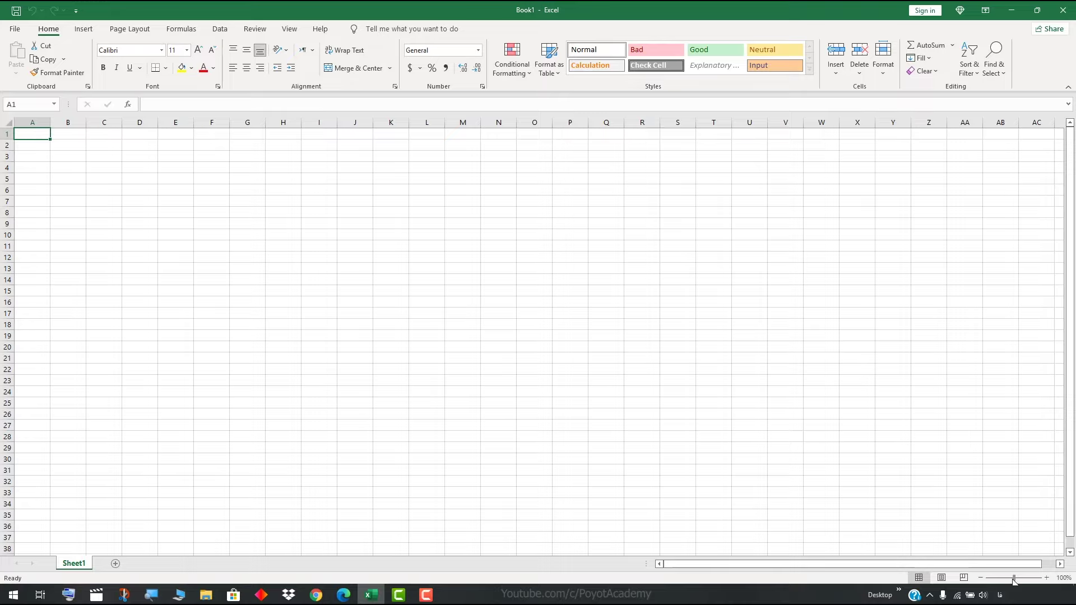
# Step: Zoom the empty sheet to about 202% and select cell A1 for the first header
pyautogui.moveTo(1014, 577); pyautogui.dragTo(1022, 578)
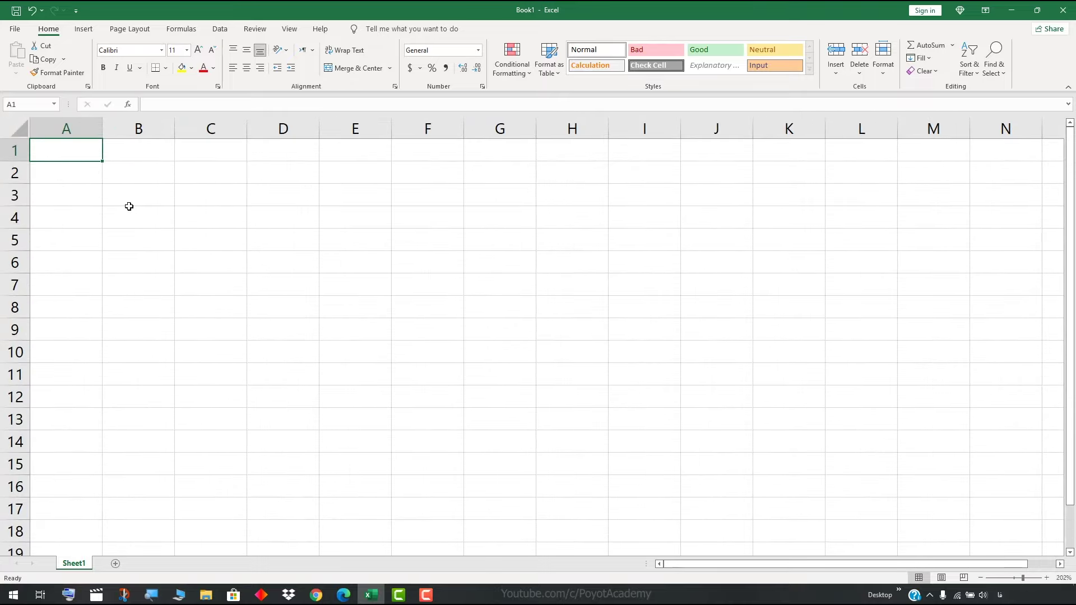
pyautogui.click(116, 157)
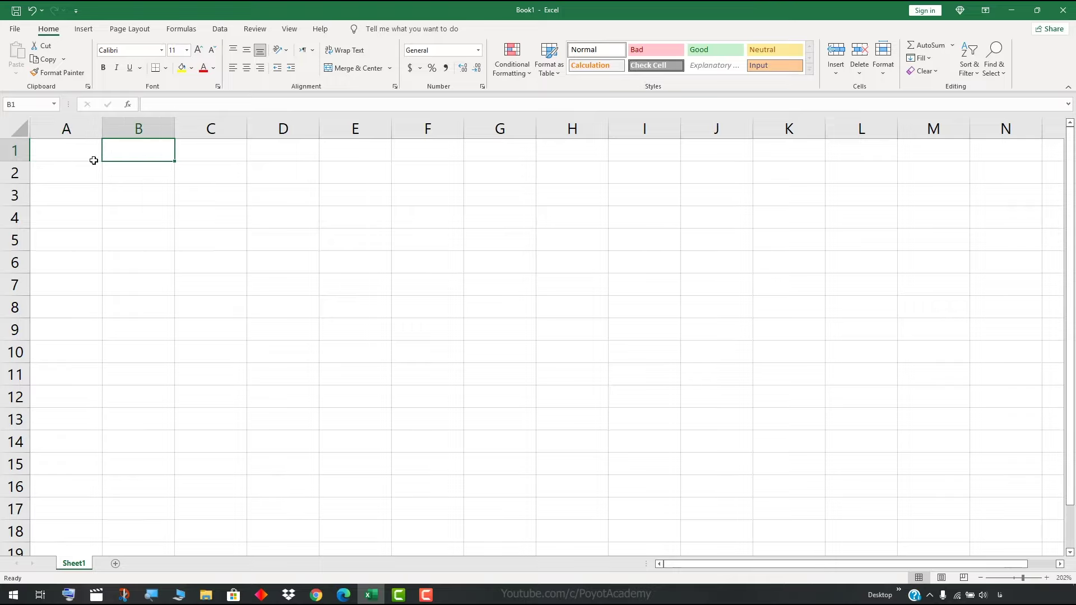
pyautogui.click(68, 154)
pyautogui.doubleClick(67, 149)
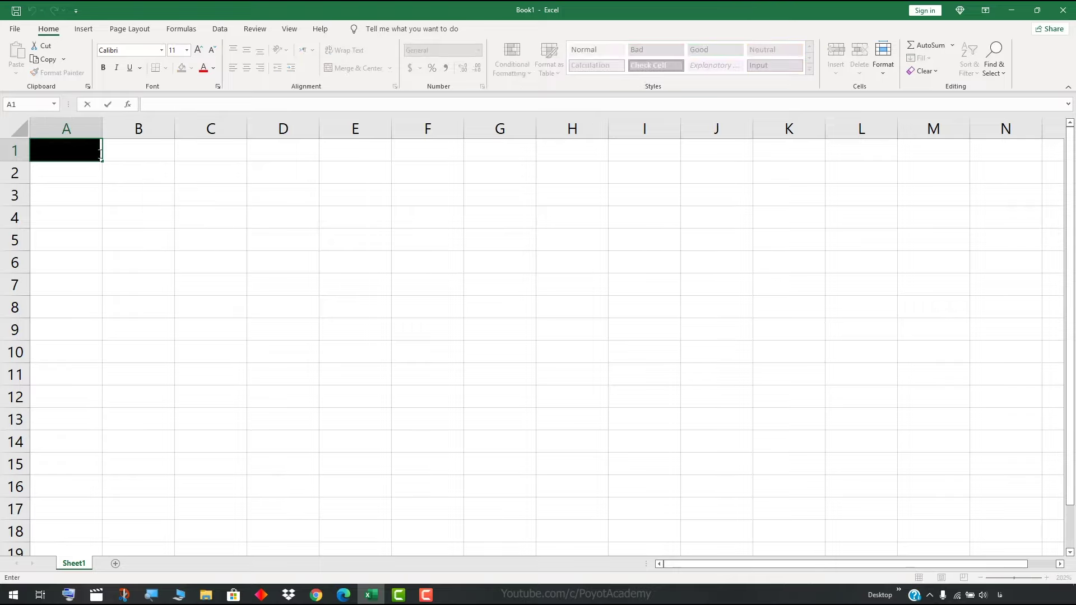
pyautogui.click(147, 149)
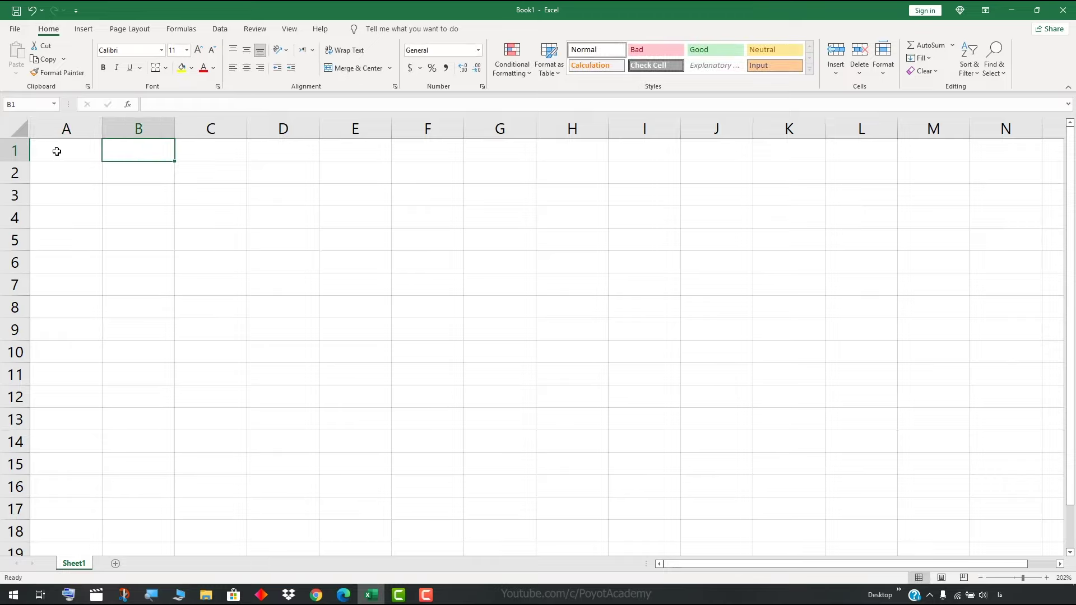
pyautogui.click(75, 149)
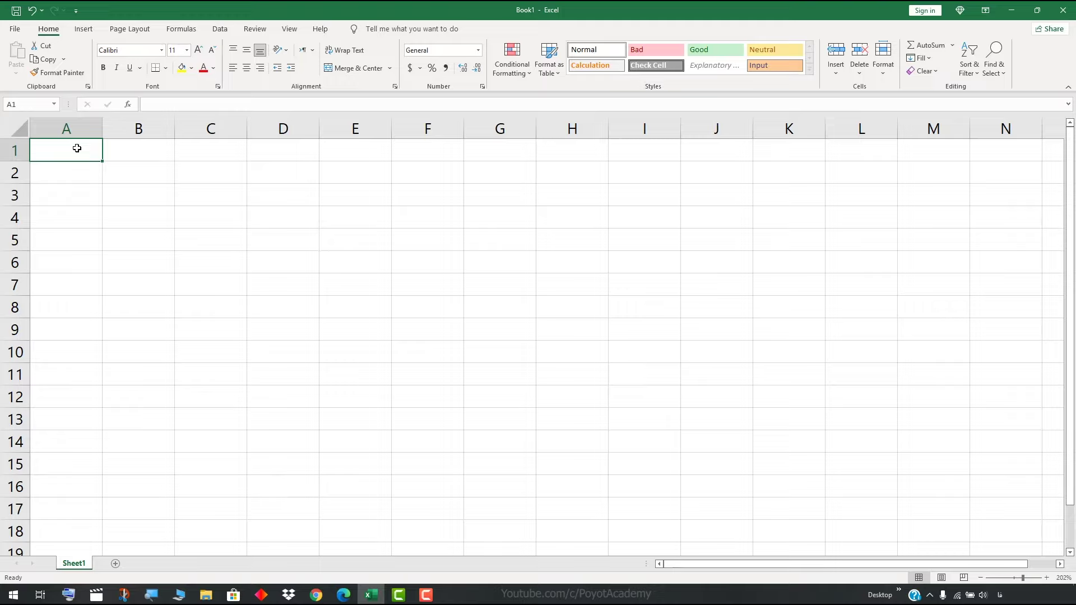
# Step: Enter نام محصول, تعداد and قیمت in A1, B1 and C1, then widen column A to fit
pyautogui.write('نام')
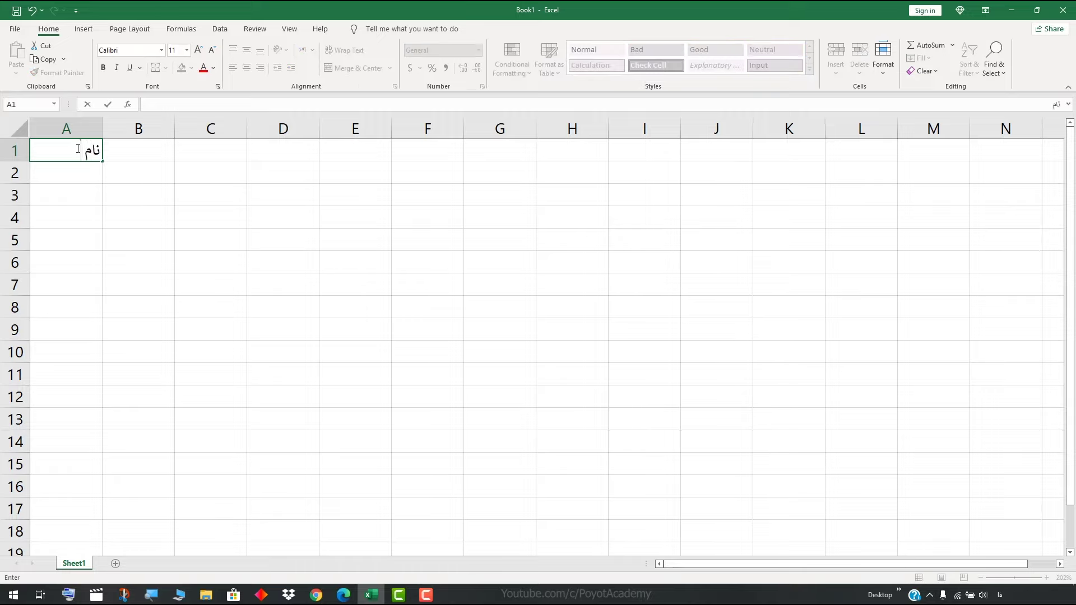
pyautogui.write(' محصول')
pyautogui.click(136, 149)
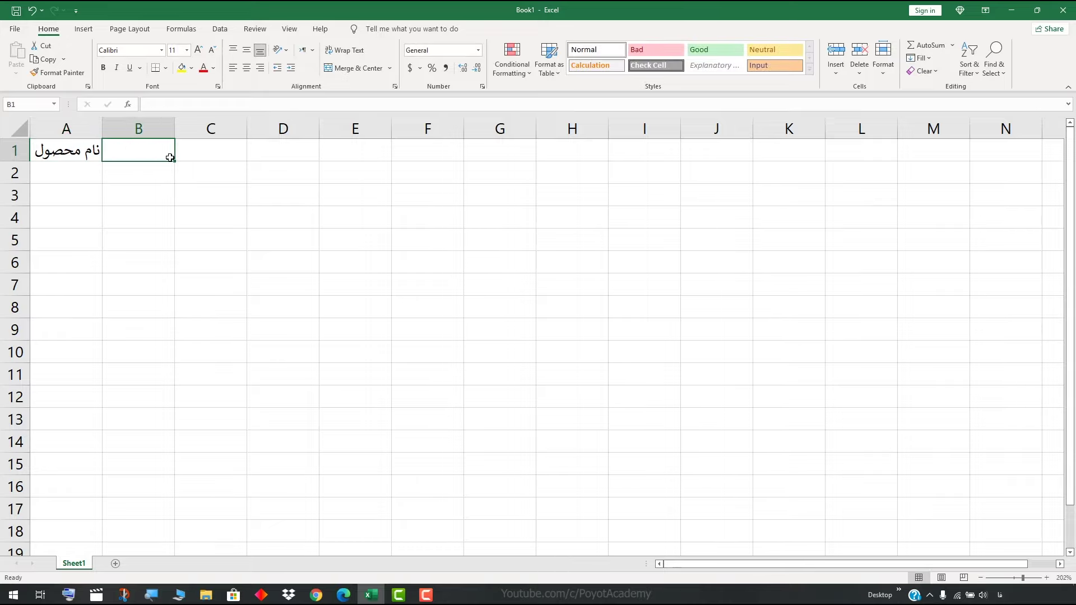
pyautogui.write('تعداد')
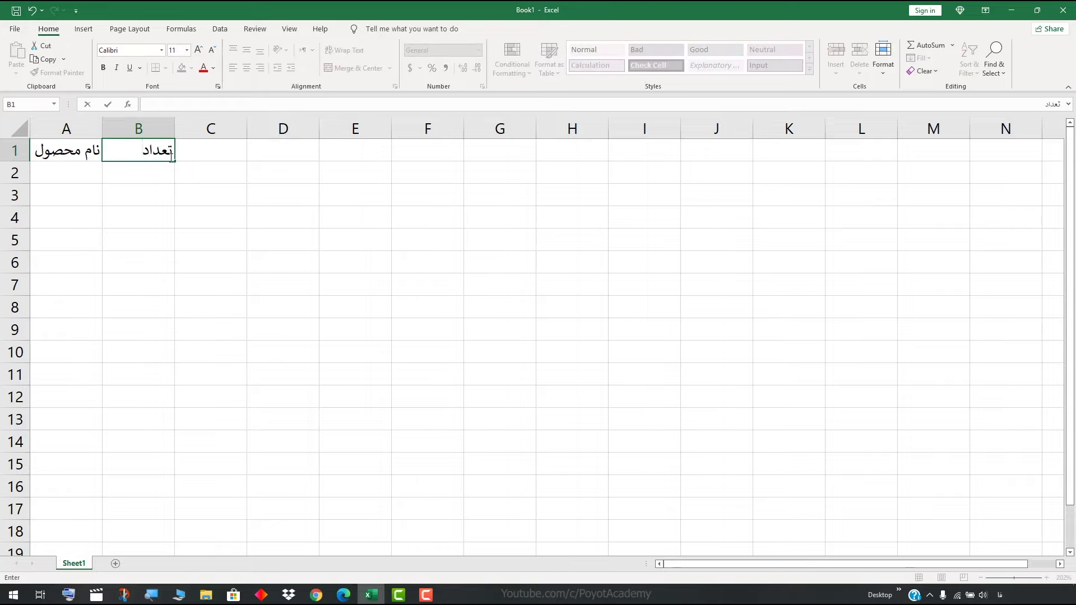
pyautogui.click(203, 156)
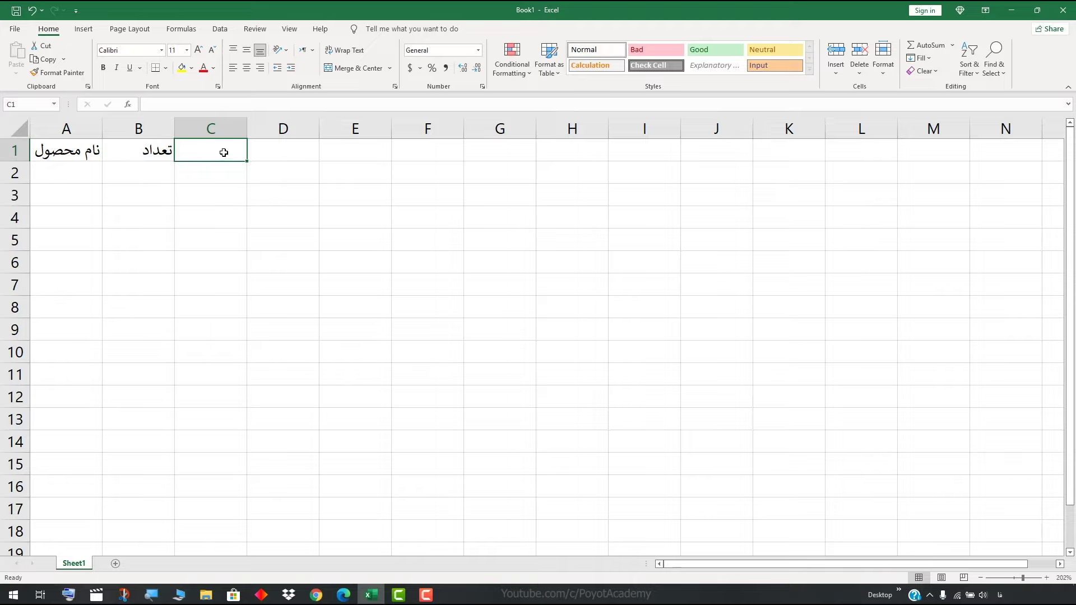
pyautogui.write('قیمت')
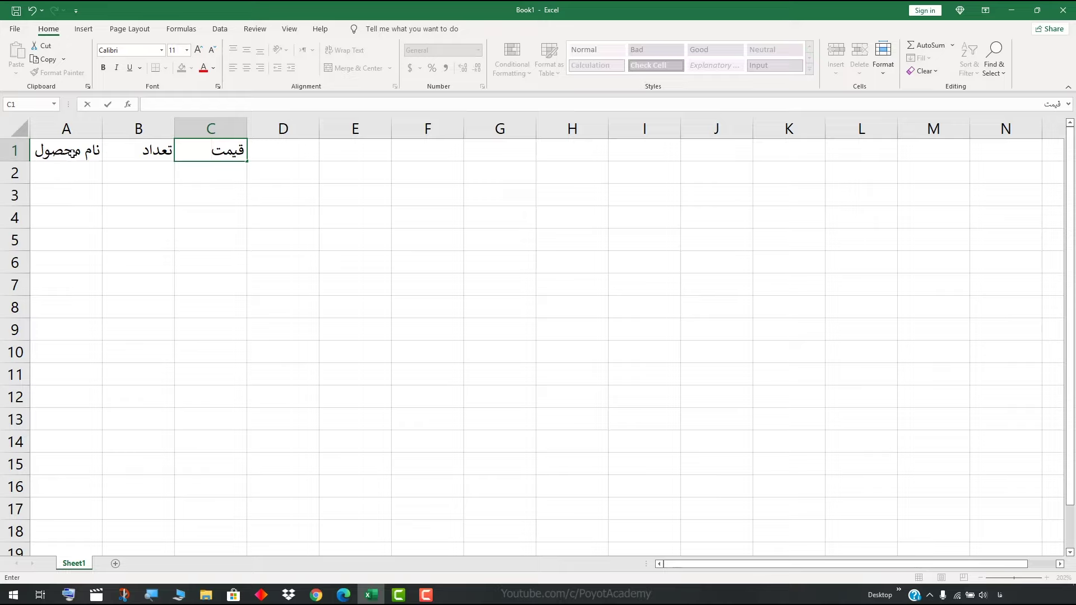
pyautogui.click(92, 176)
pyautogui.moveTo(103, 128); pyautogui.dragTo(122, 128)
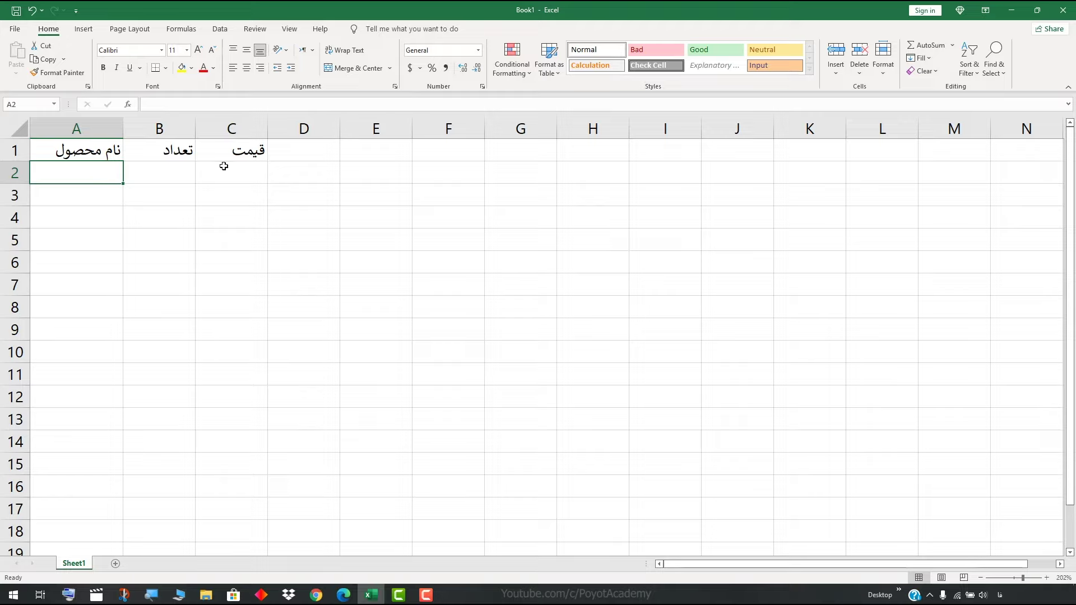
# Step: Center the نام محصول, تعداد and قیمت headers in A1, B1 and C1
pyautogui.click(105, 152)
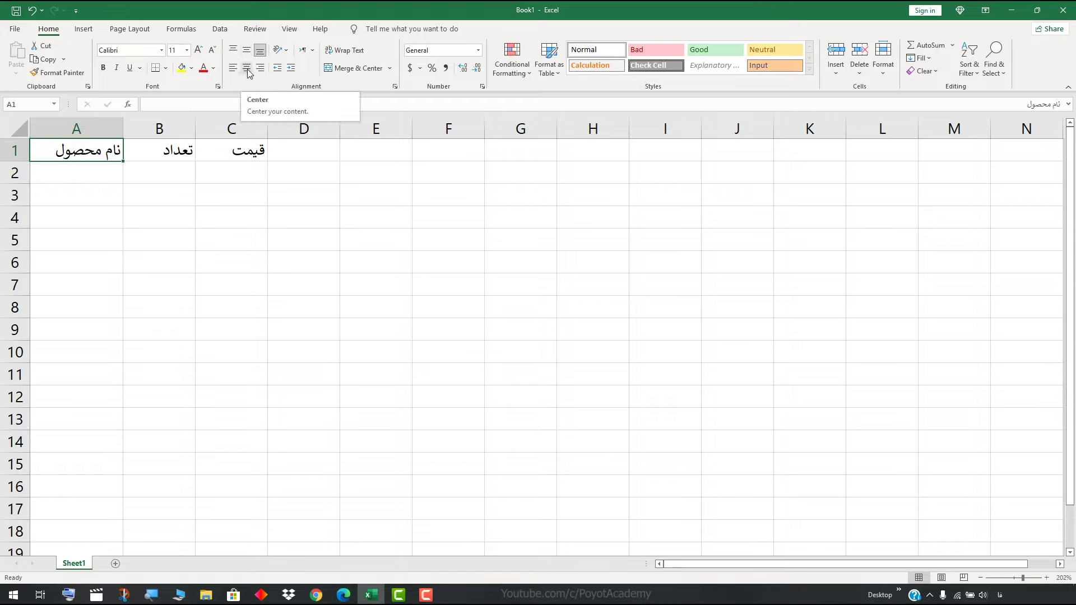
pyautogui.click(247, 69)
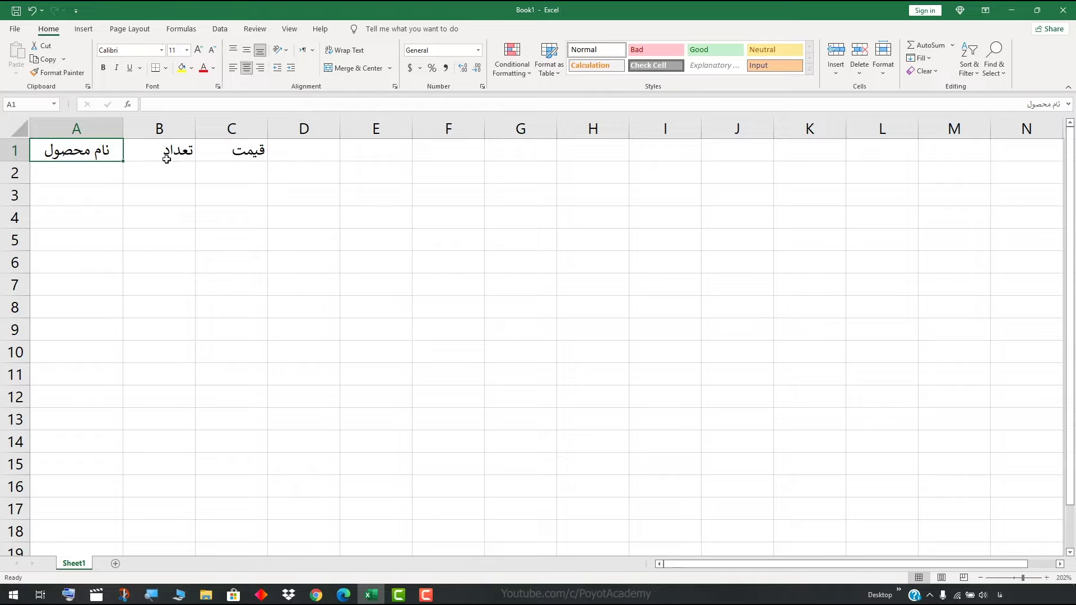
pyautogui.click(178, 151)
pyautogui.click(247, 68)
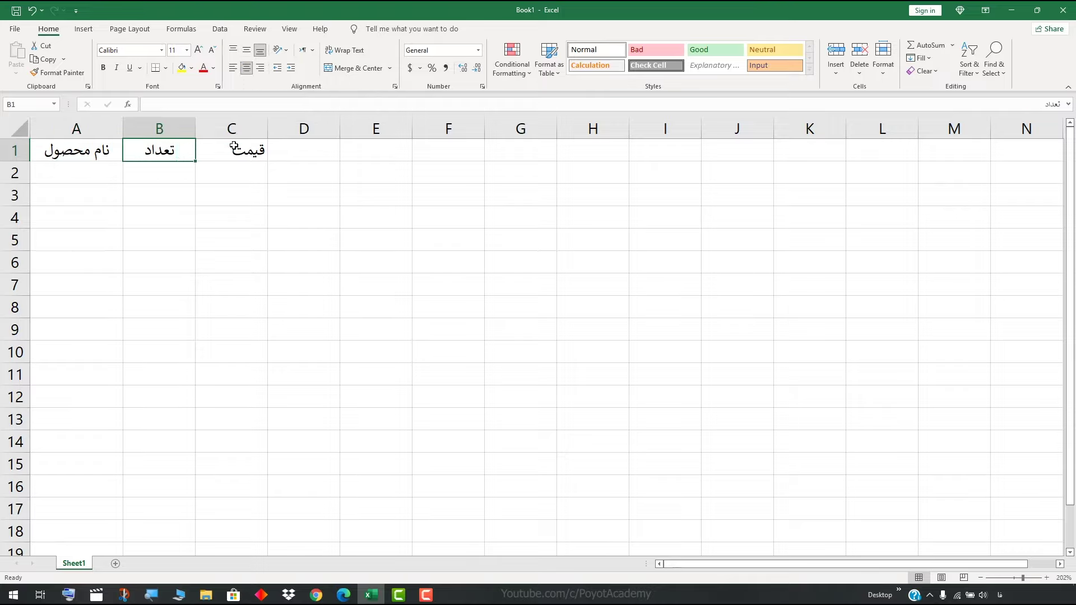
pyautogui.click(246, 150)
pyautogui.click(248, 68)
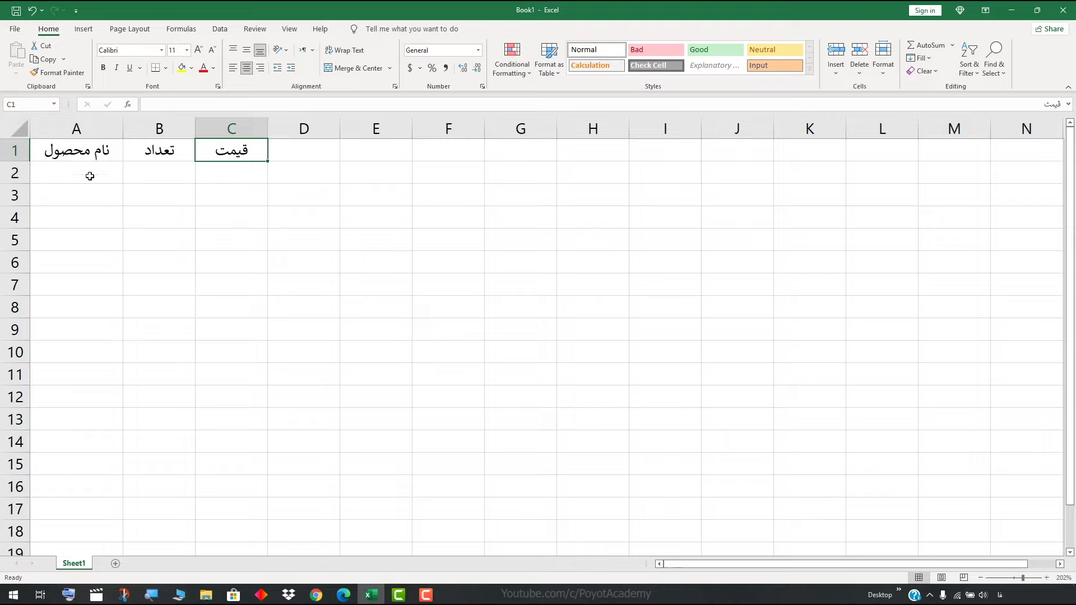
pyautogui.click(88, 174)
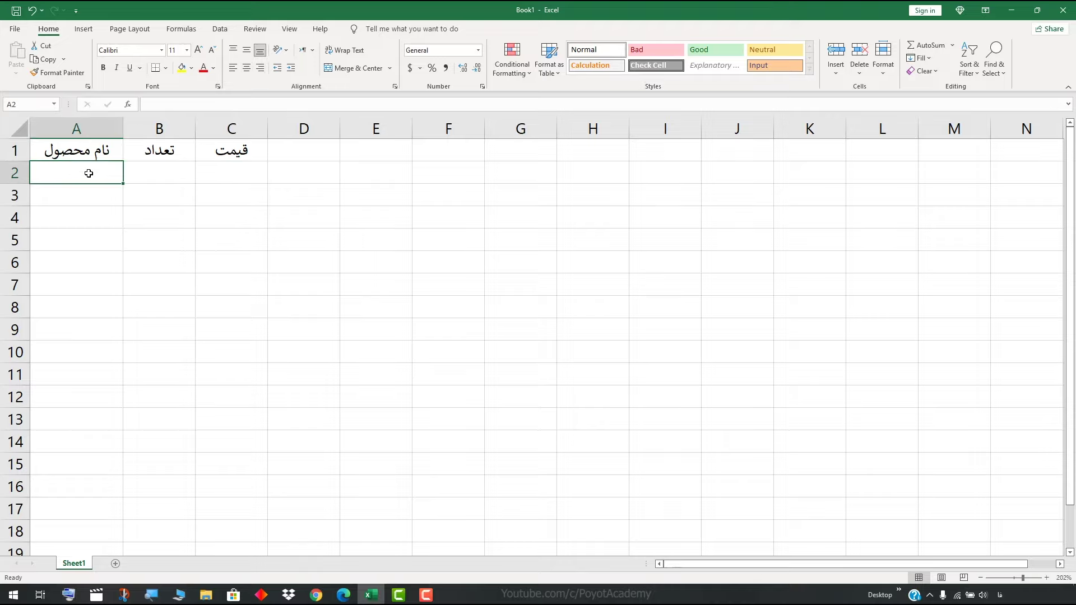
# Step: Enter the product names محصول 1, محصول 2 and محصول 3 in A2–A4
pyautogui.write('م')
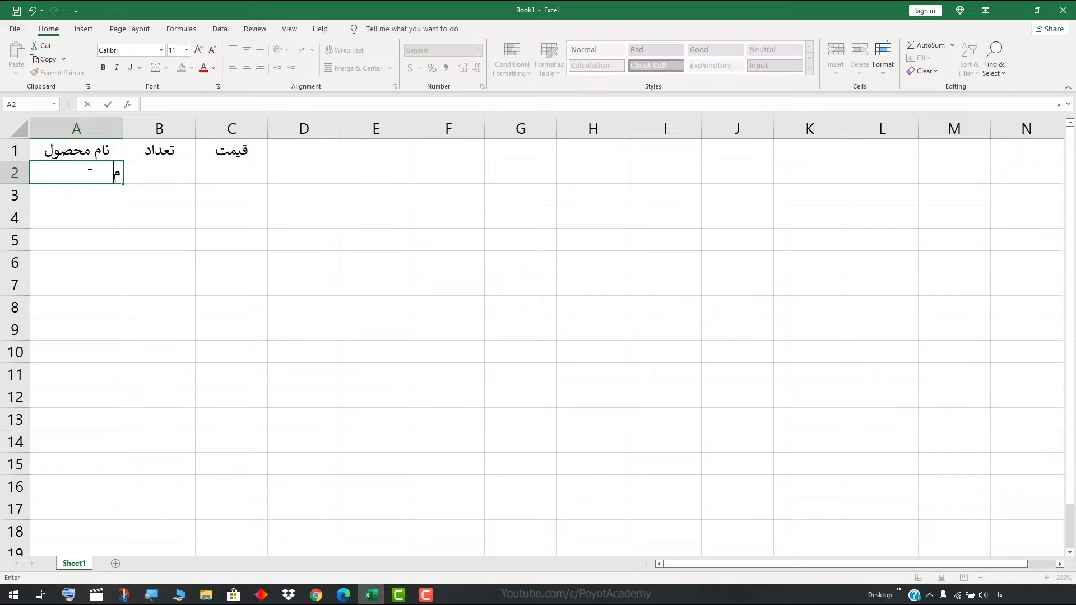
pyautogui.write('حصول 1')
pyautogui.click(99, 195)
pyautogui.write('محص')
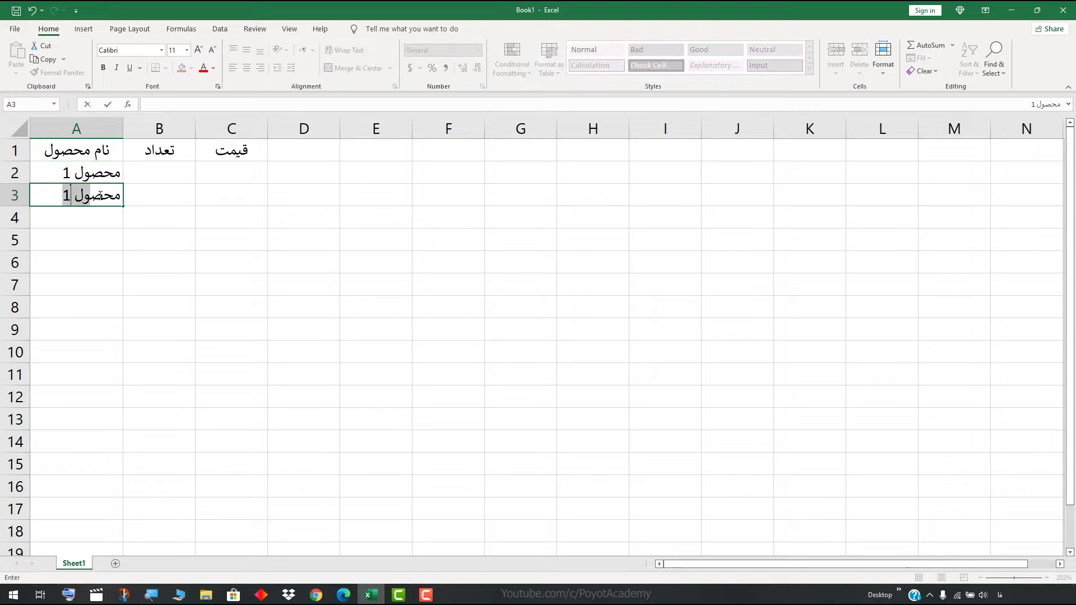
pyautogui.write('ول 2')
pyautogui.click(106, 215)
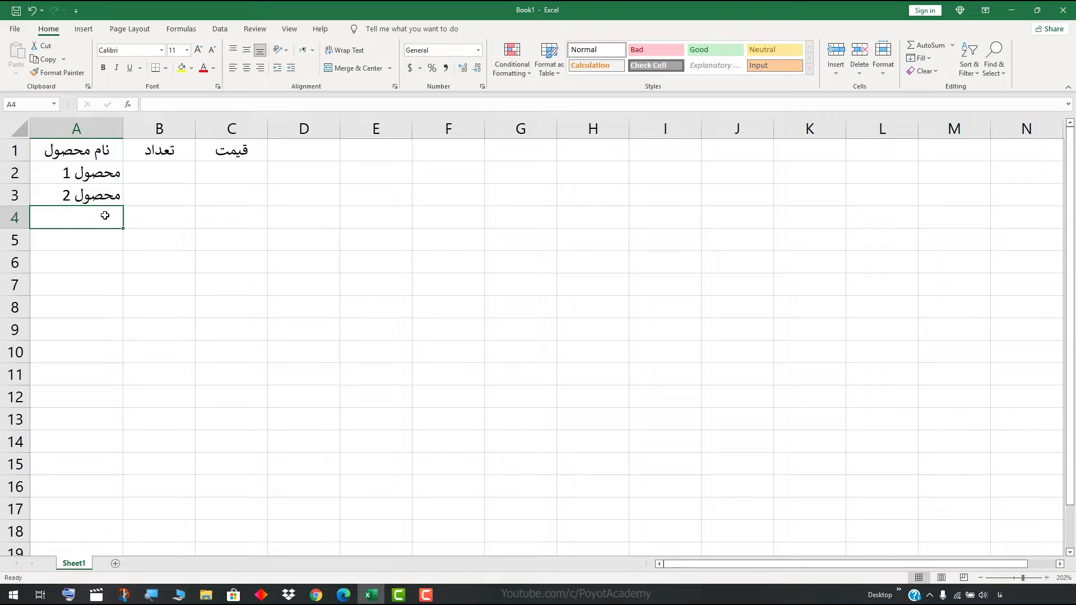
pyautogui.write('محصول 3')
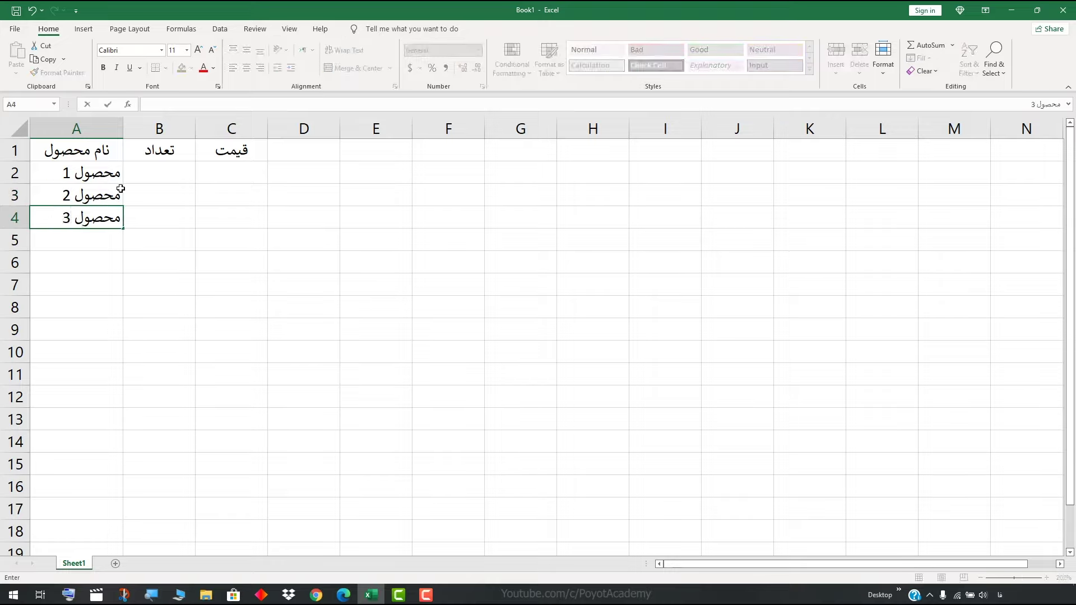
pyautogui.click(150, 165)
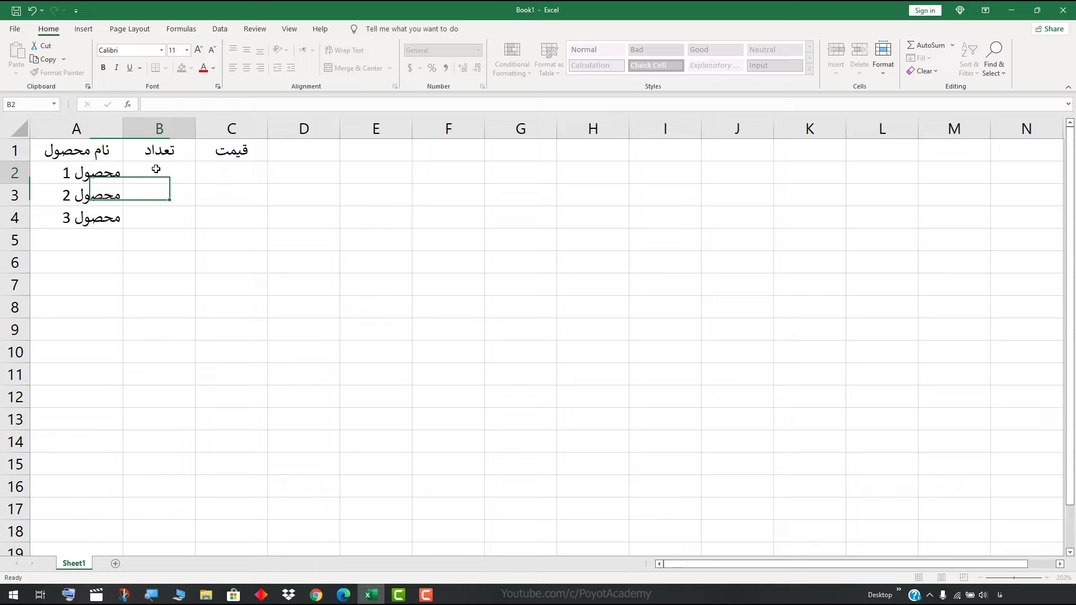
# Step: Enter the quantities 5, 7 and 2 in B2–B4
pyautogui.write('5')
pyautogui.click(180, 192)
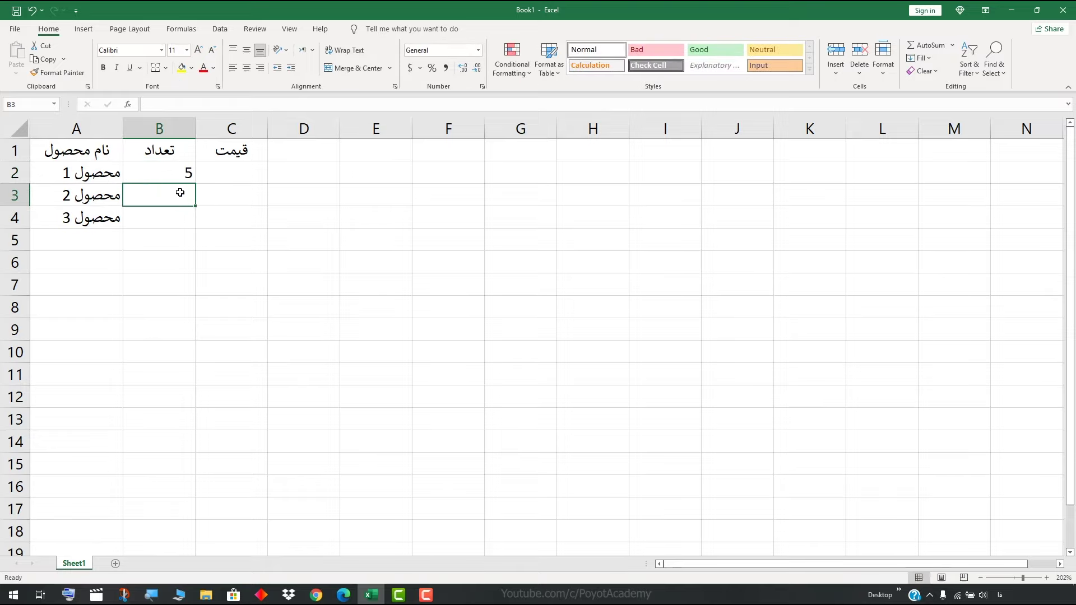
pyautogui.write('7')
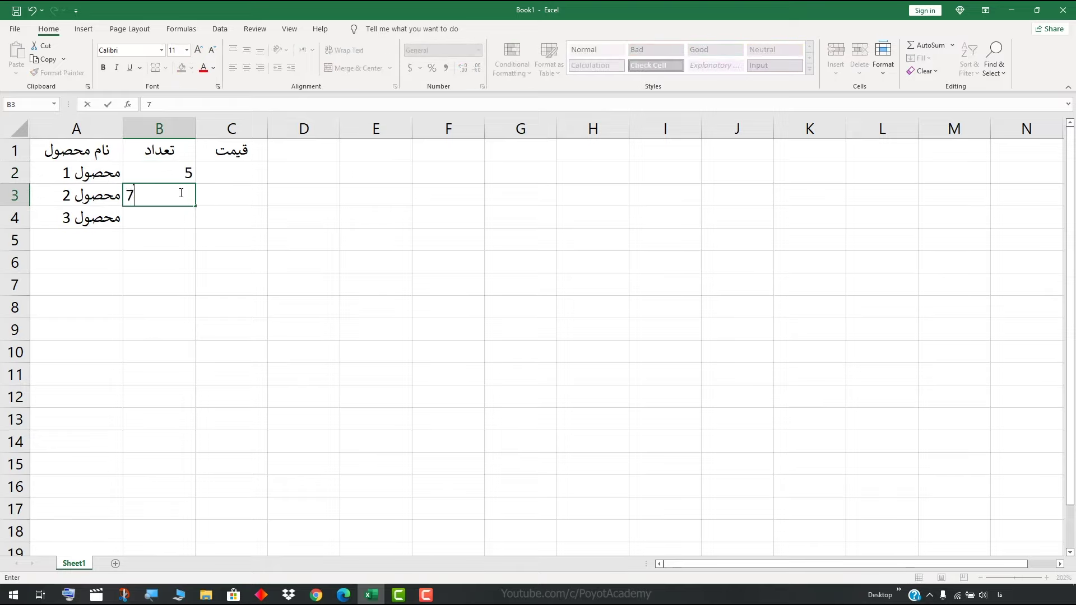
pyautogui.click(190, 216)
pyautogui.write('2')
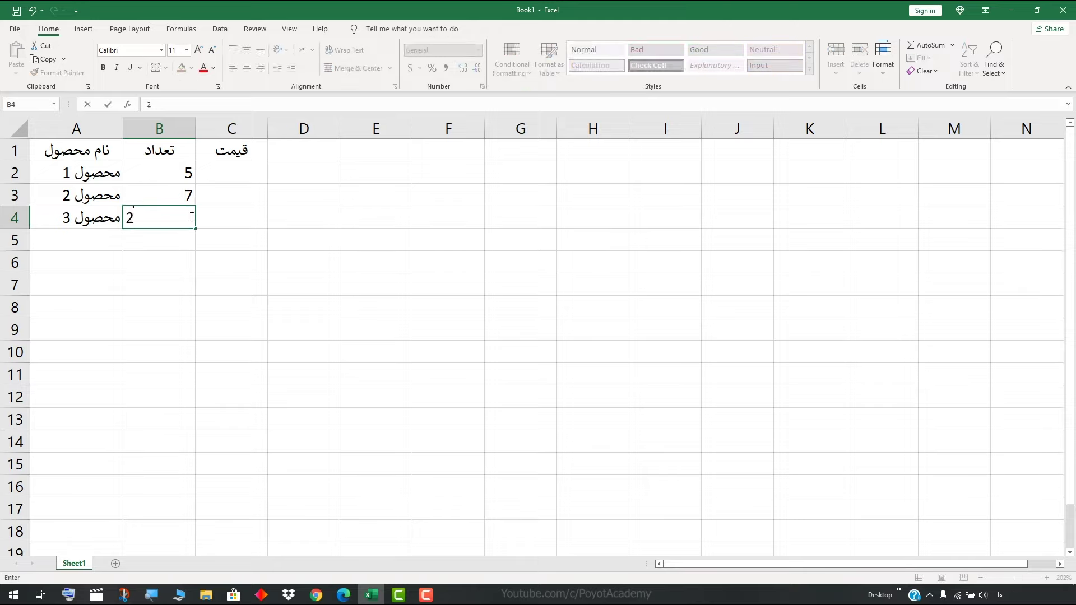
pyautogui.click(238, 177)
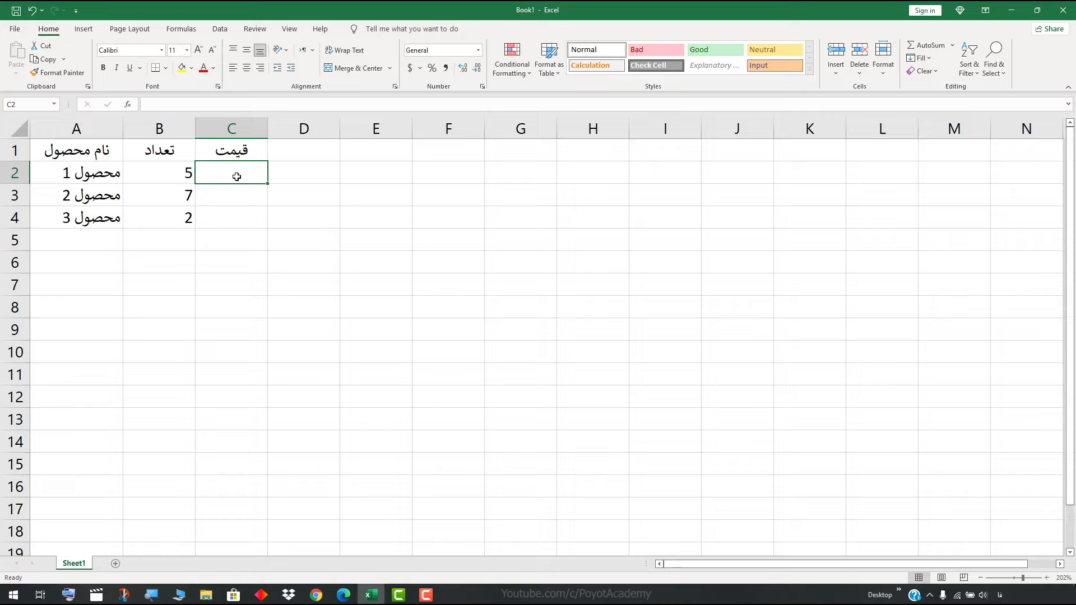
# Step: Enter the prices 5000, 10000 and 20000 in C2–C4
pyautogui.write('5000')
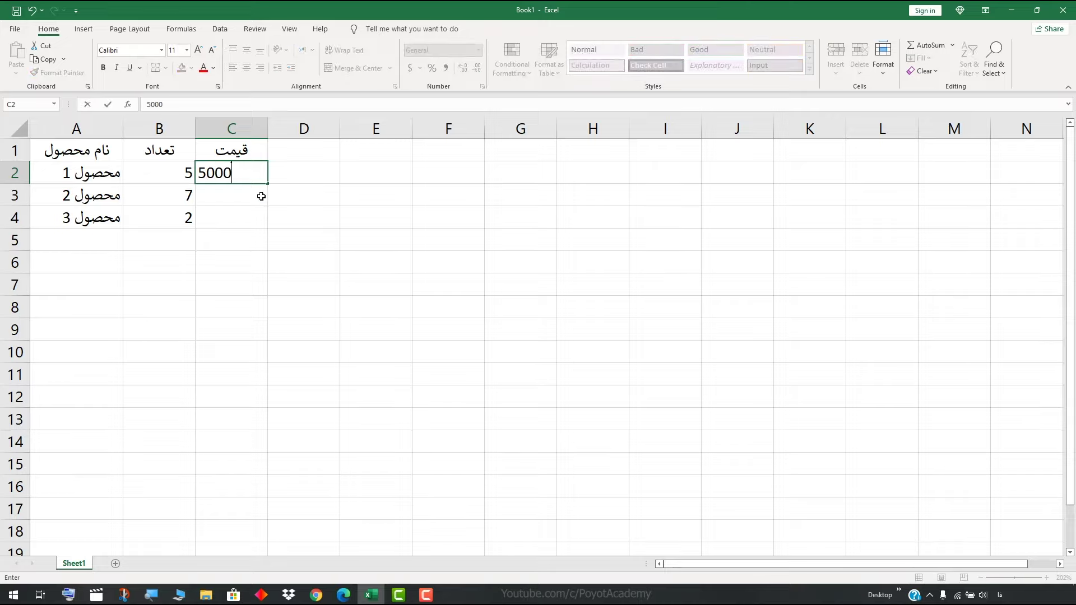
pyautogui.click(261, 196)
pyautogui.write('10000')
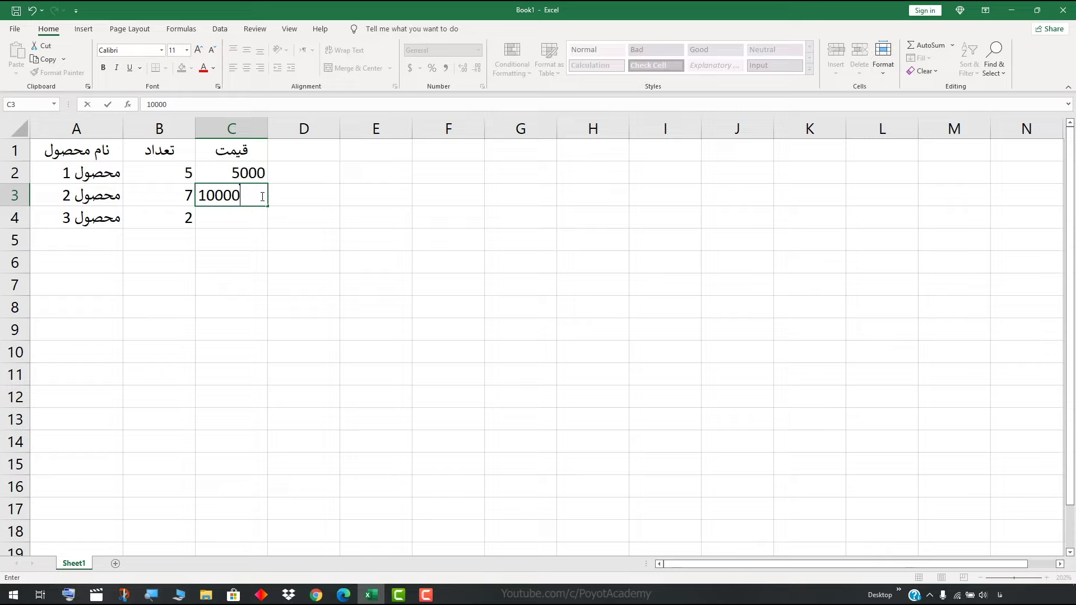
pyautogui.click(254, 215)
pyautogui.write('200')
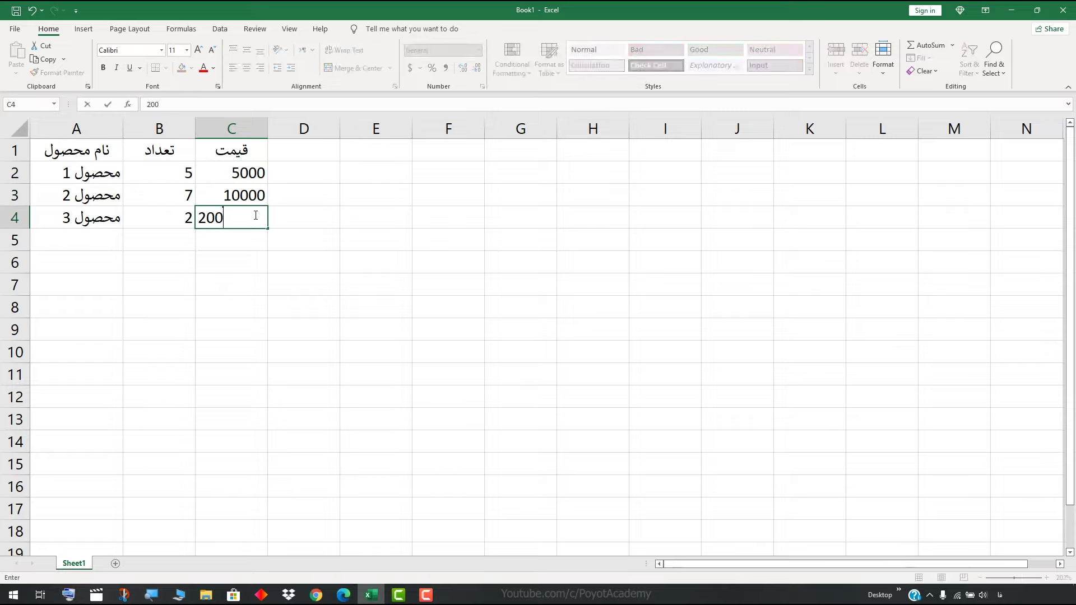
pyautogui.write('00')
pyautogui.click(301, 176)
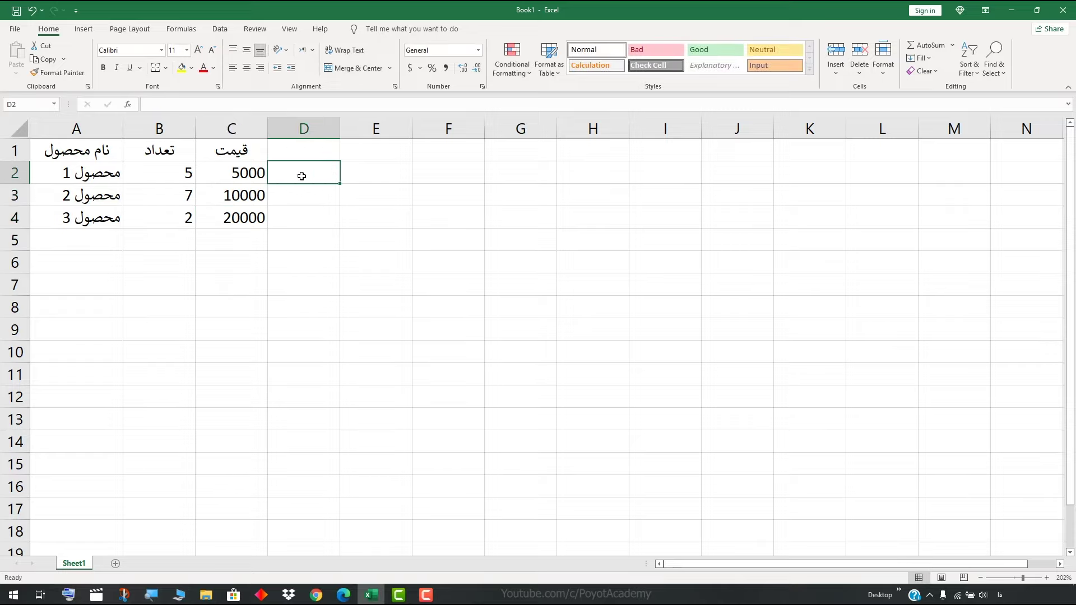
pyautogui.click(226, 175)
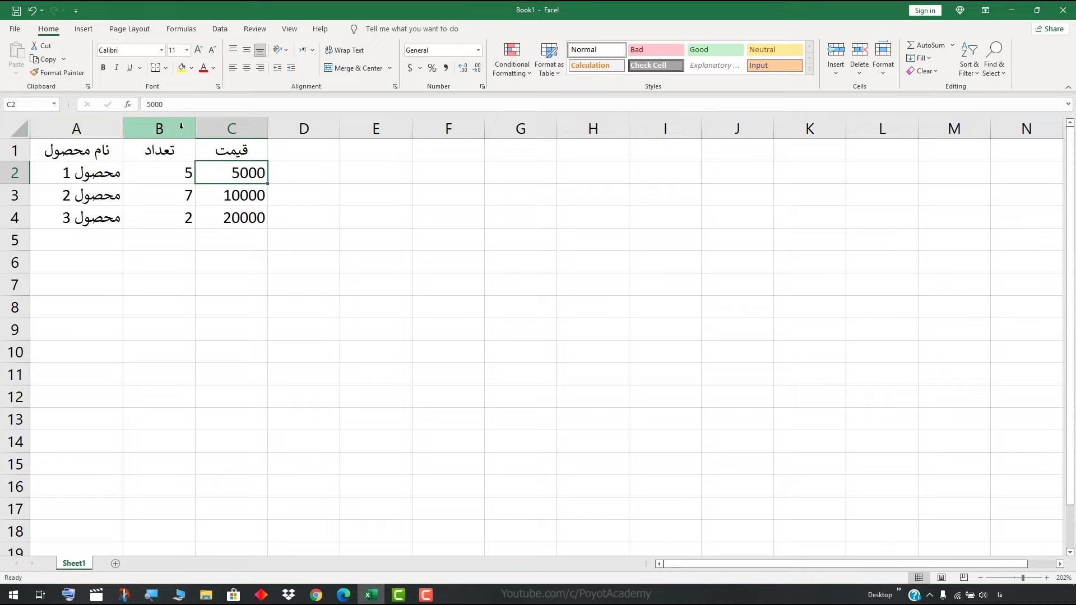
# Step: Center-align whole columns C, B and A so prices, quantities and product names are centered
pyautogui.click(213, 127)
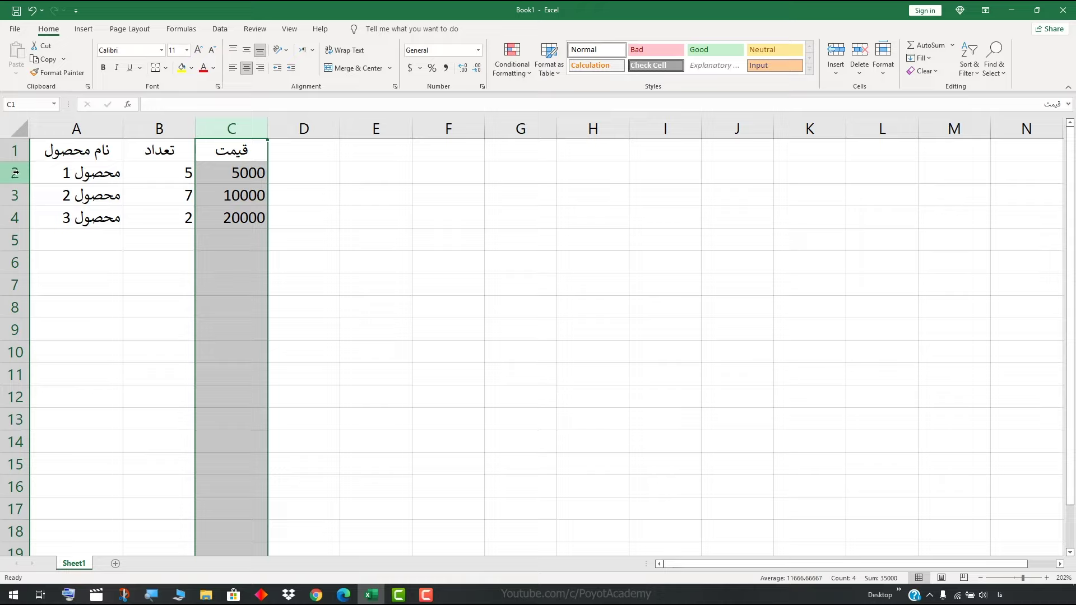
pyautogui.click(15, 197)
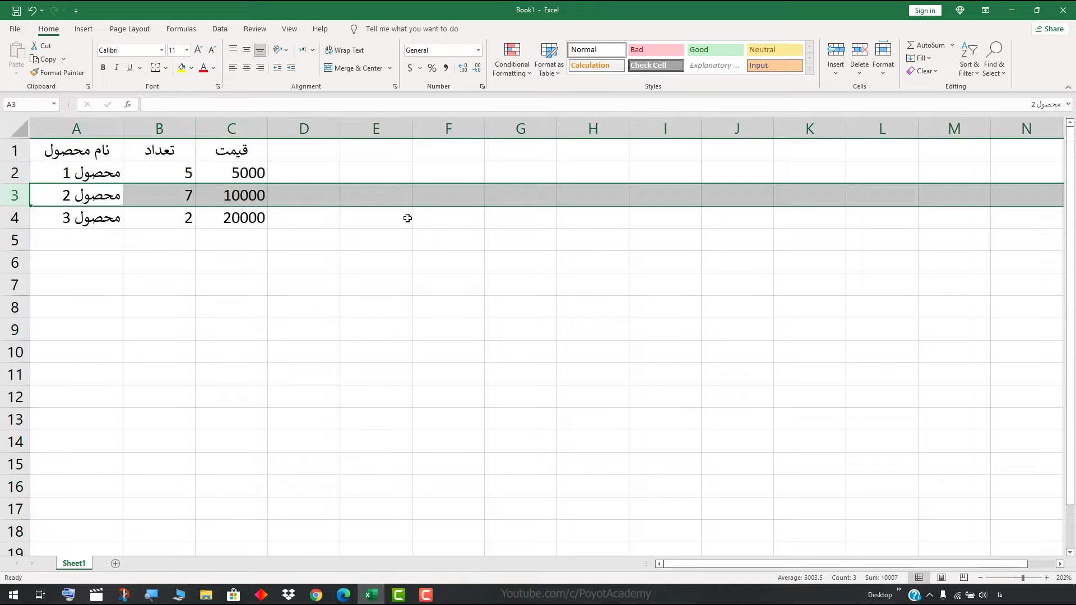
pyautogui.click(237, 121)
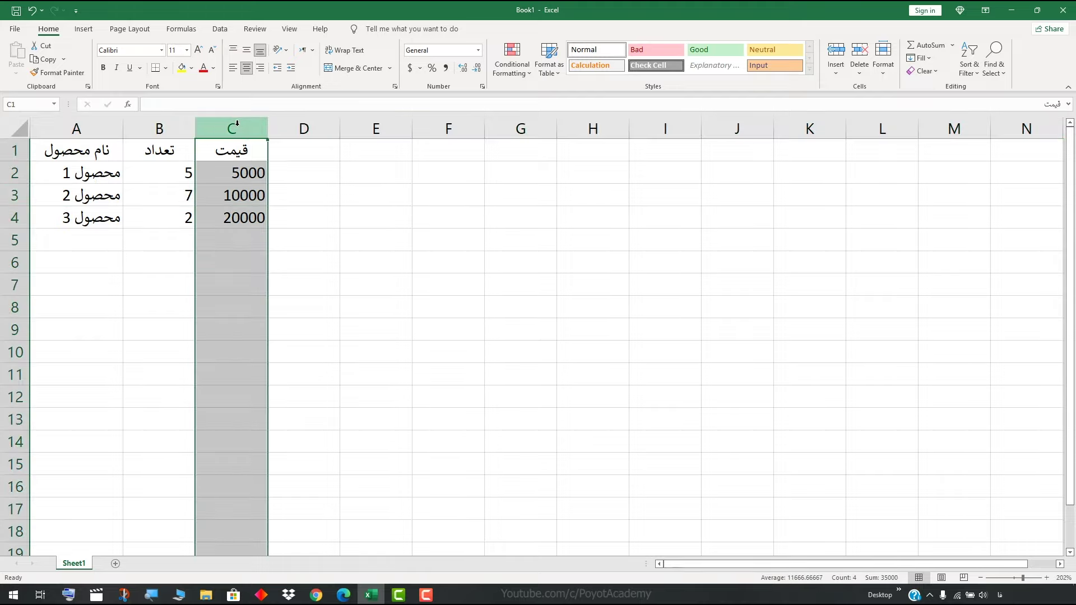
pyautogui.click(247, 71)
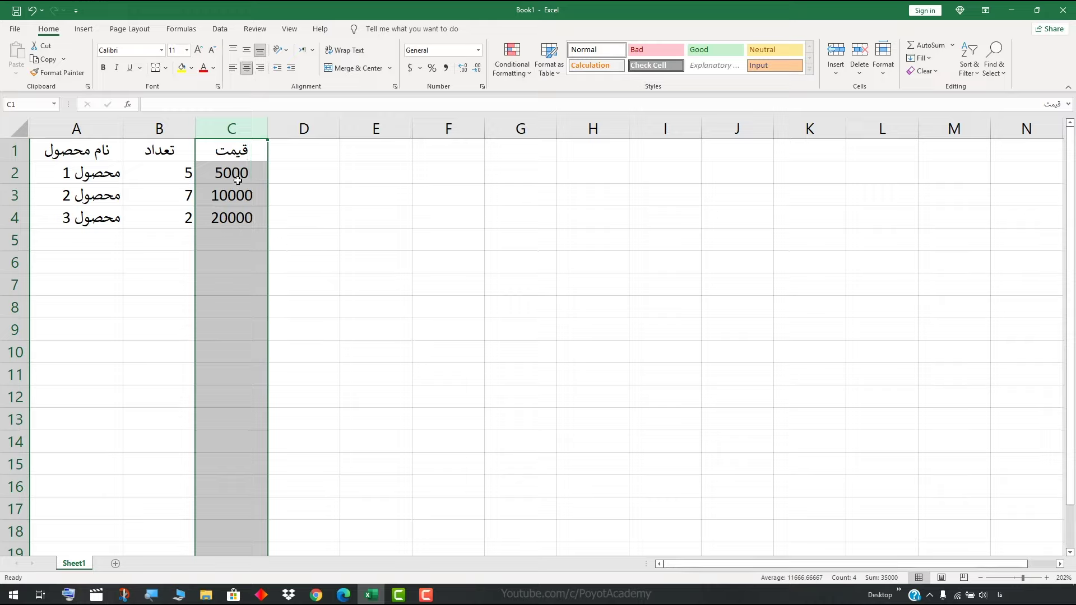
pyautogui.click(167, 148)
pyautogui.click(166, 127)
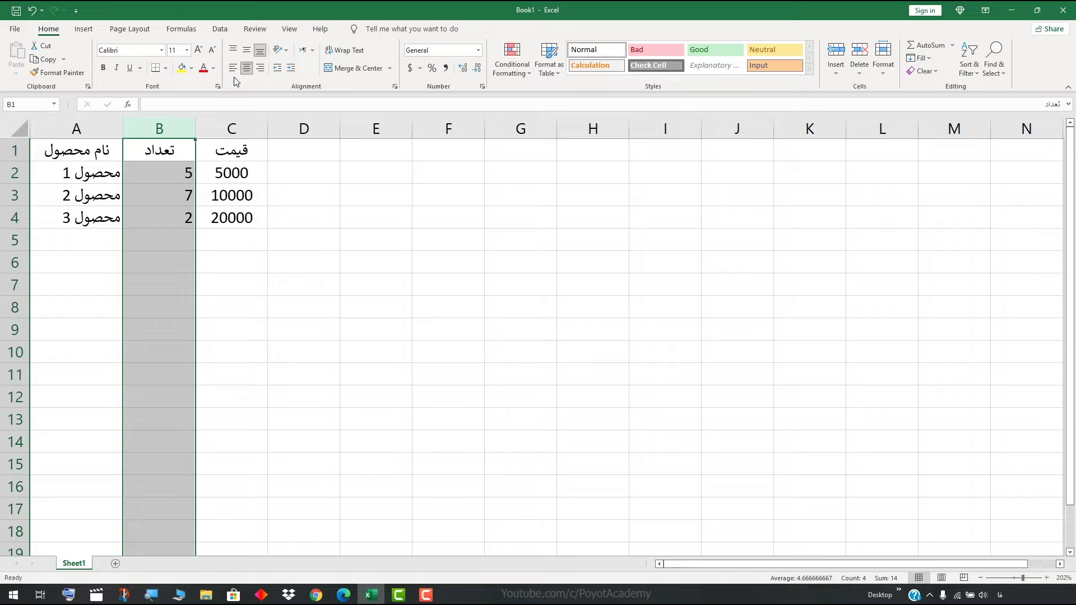
pyautogui.click(247, 68)
pyautogui.click(247, 69)
pyautogui.click(106, 129)
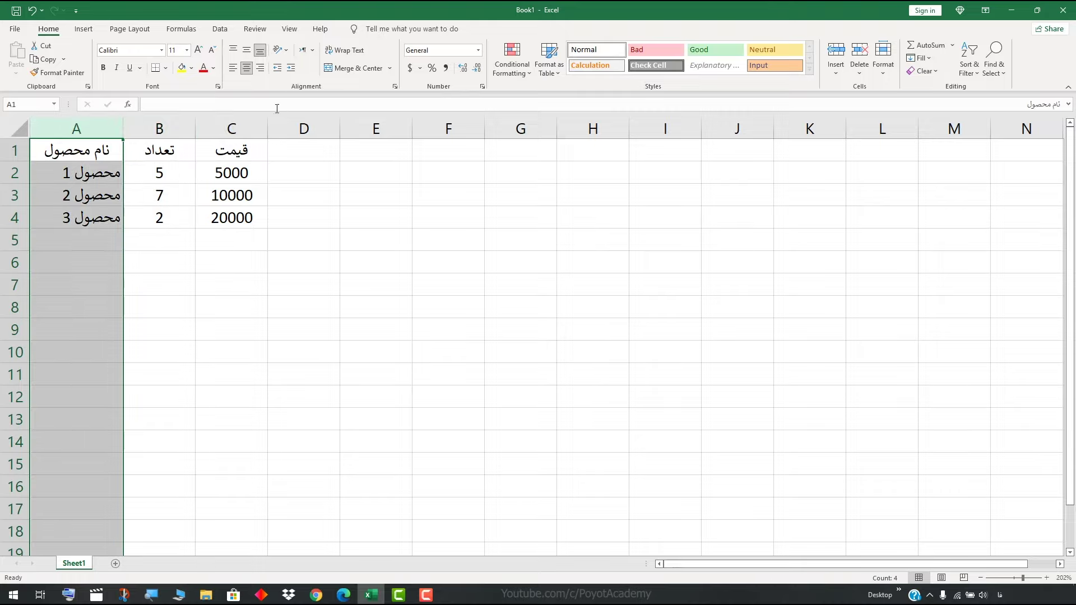
pyautogui.click(246, 68)
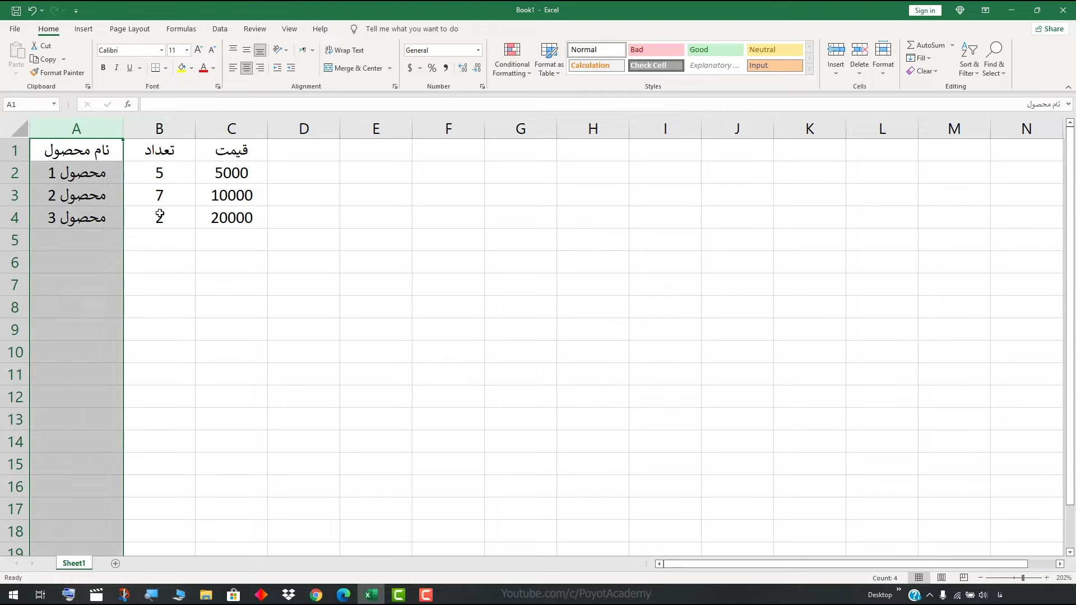
pyautogui.click(223, 221)
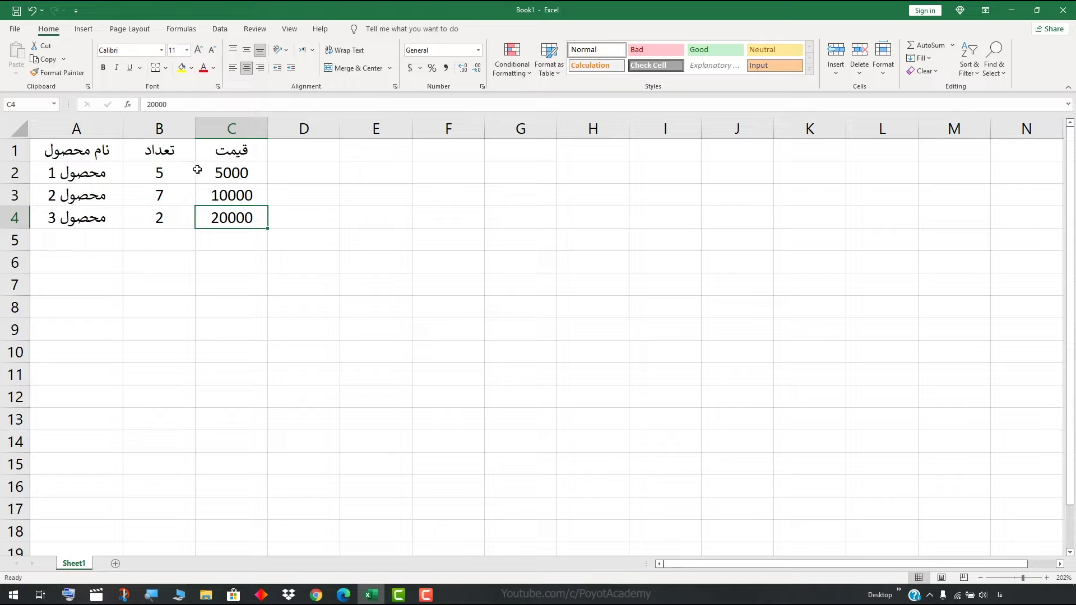
pyautogui.click(201, 171)
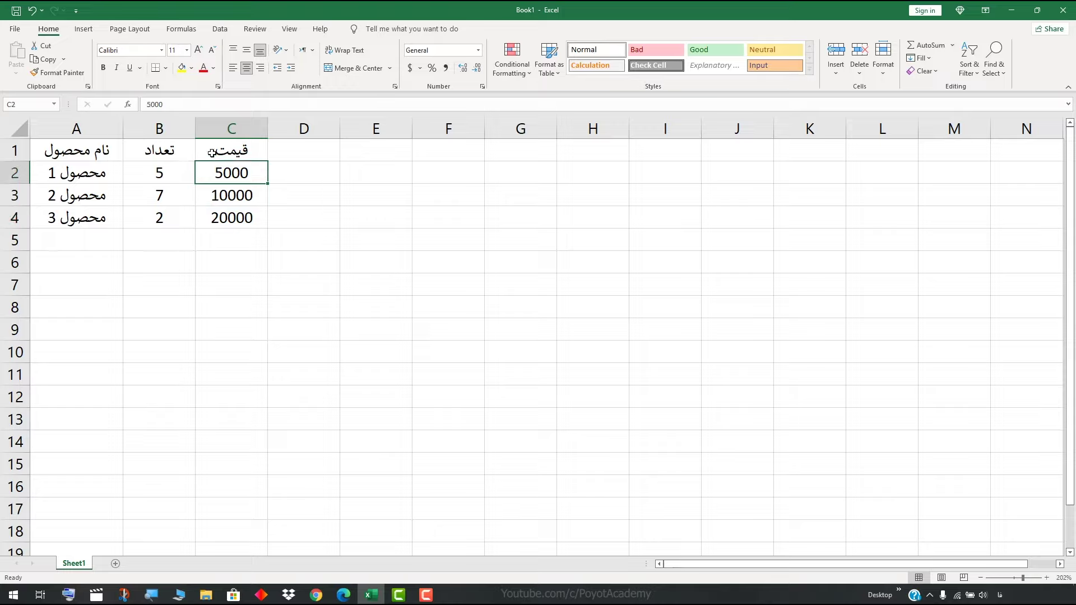
pyautogui.click(214, 151)
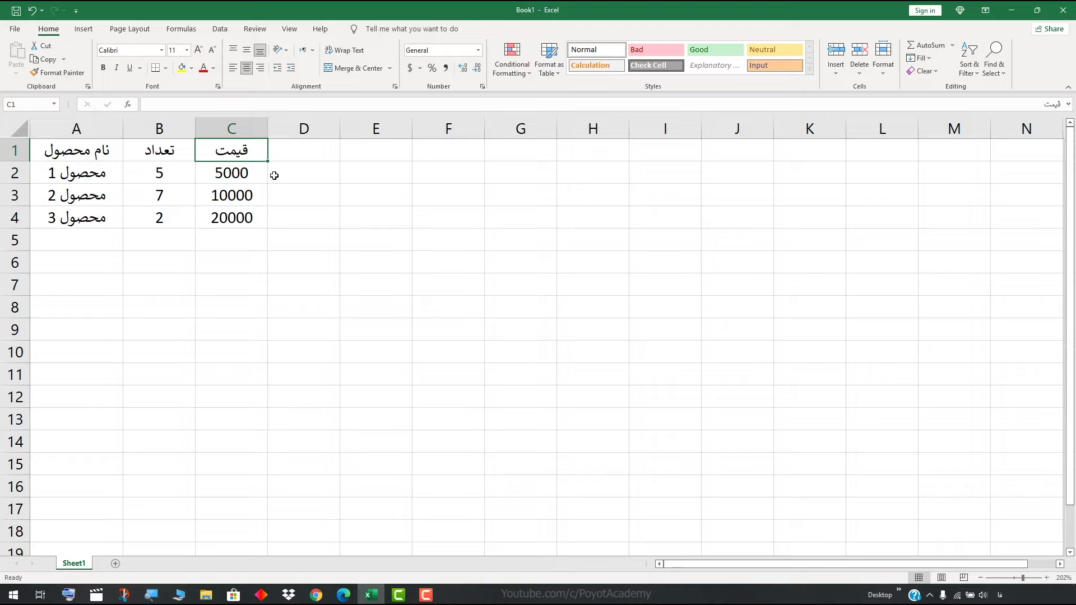
# Step: Replace the C1 price heading with قیمت (ریال)
pyautogui.write('ق')
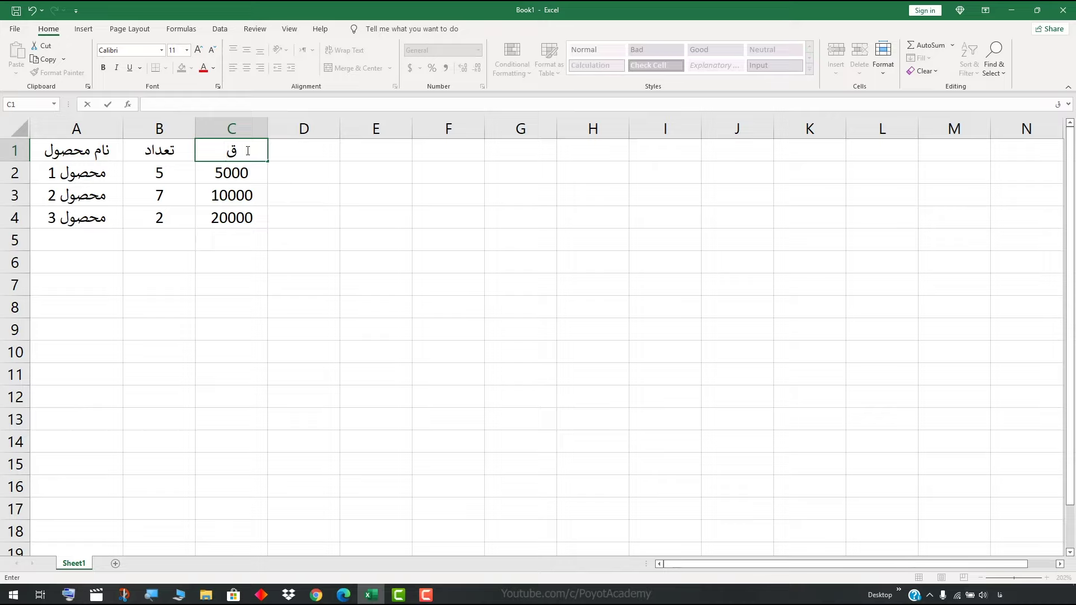
pyautogui.write('یمت')
pyautogui.write(' (')
pyautogui.write('ریال)')
pyautogui.press('Return')
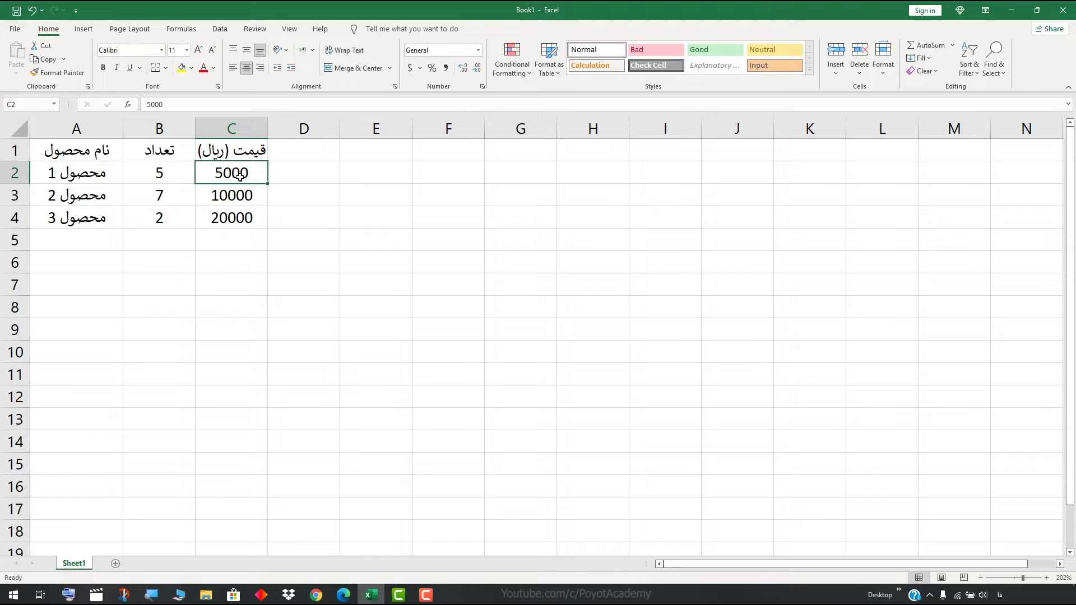
pyautogui.press('Return')
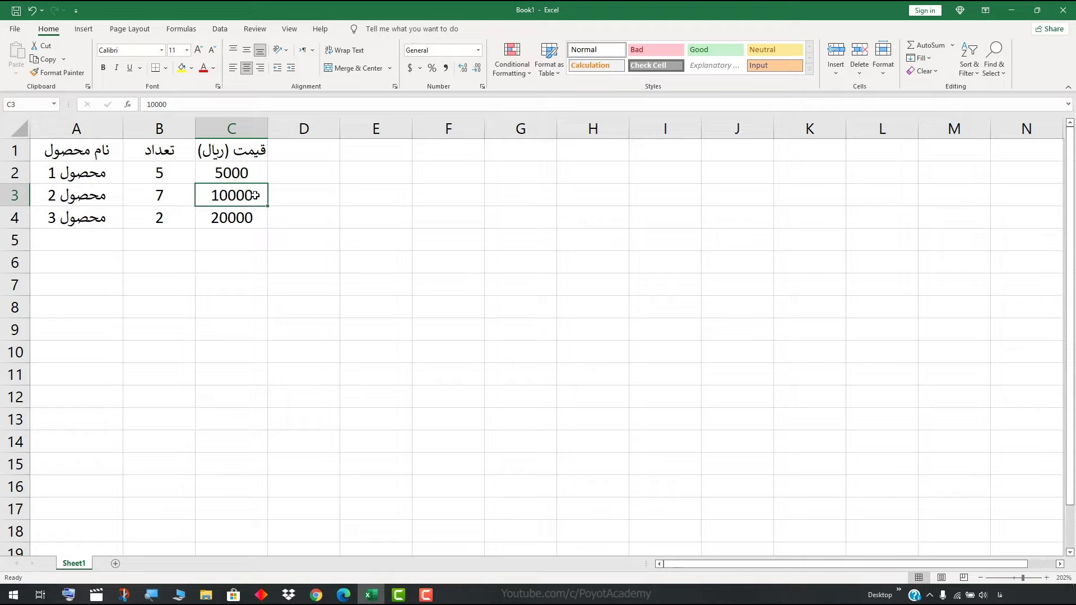
# Step: Rename the product in A3 from محصول 2 to محصول 5
pyautogui.click(86, 204)
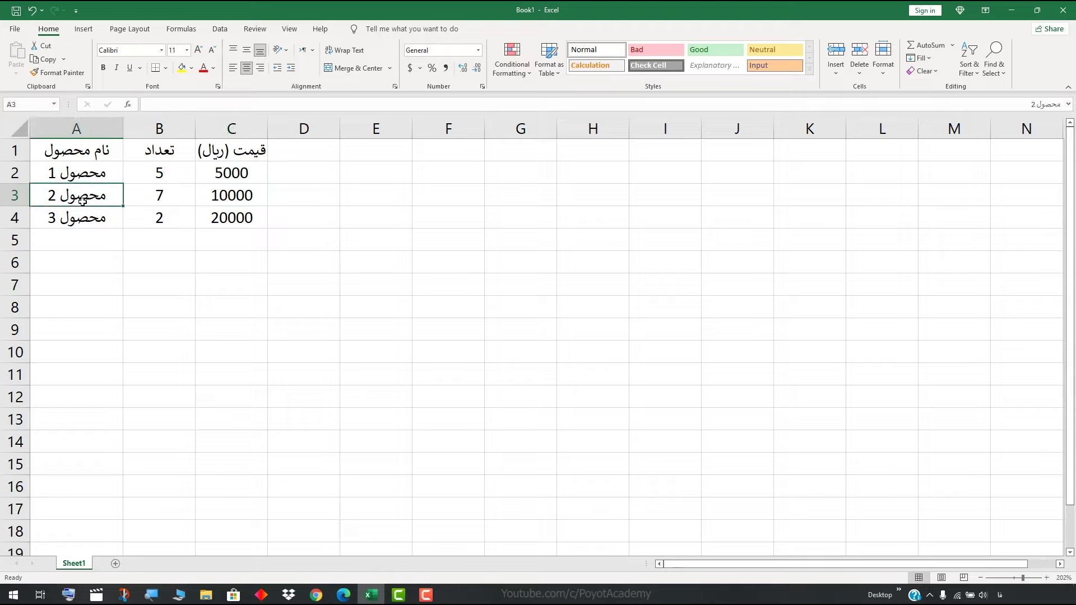
pyautogui.doubleClick(73, 197)
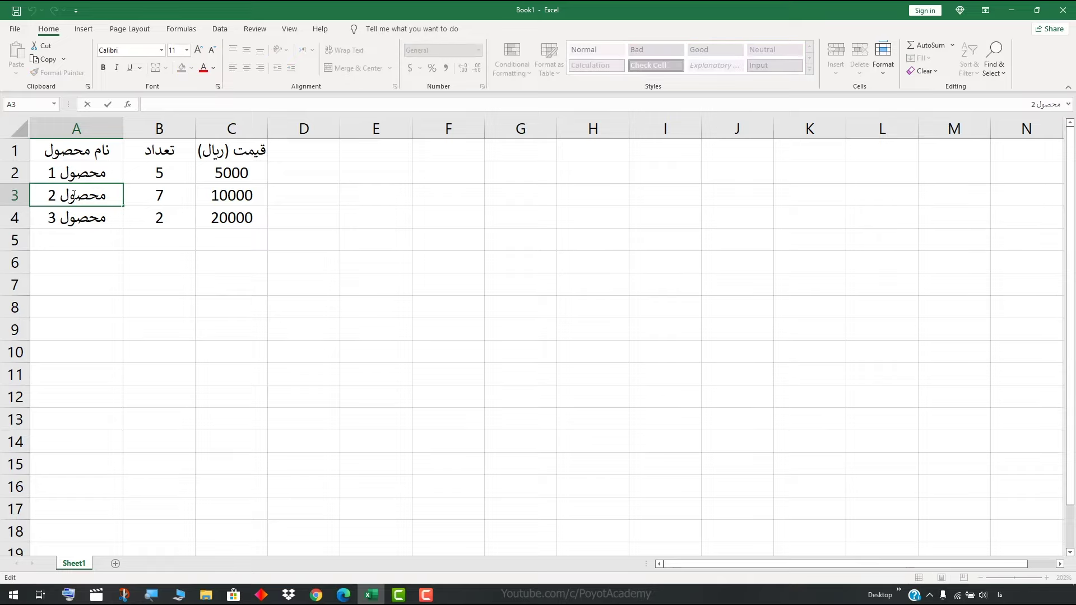
pyautogui.doubleClick(54, 195)
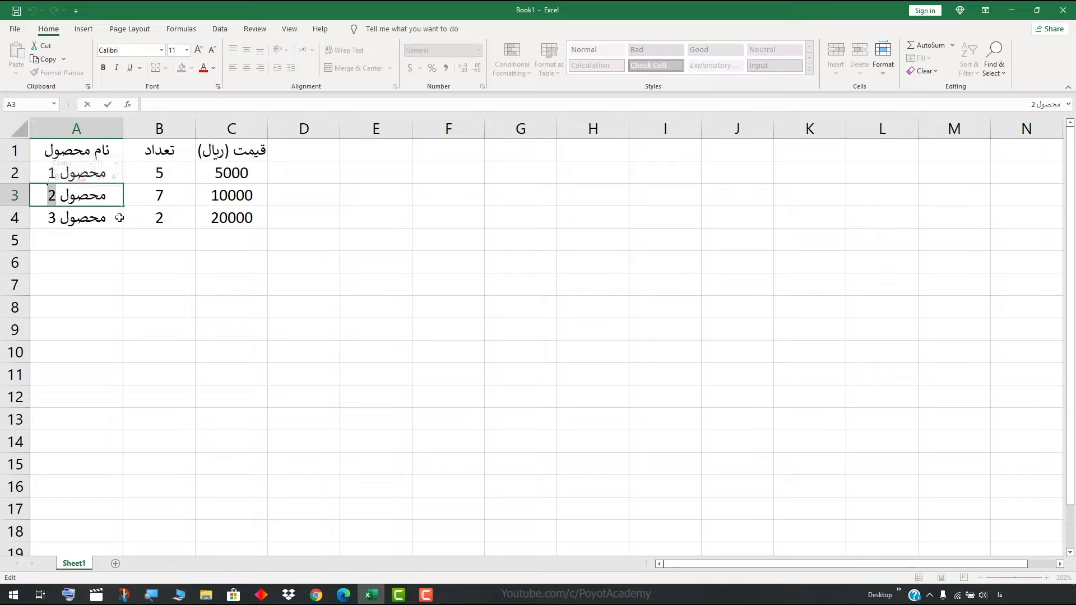
pyautogui.write('5')
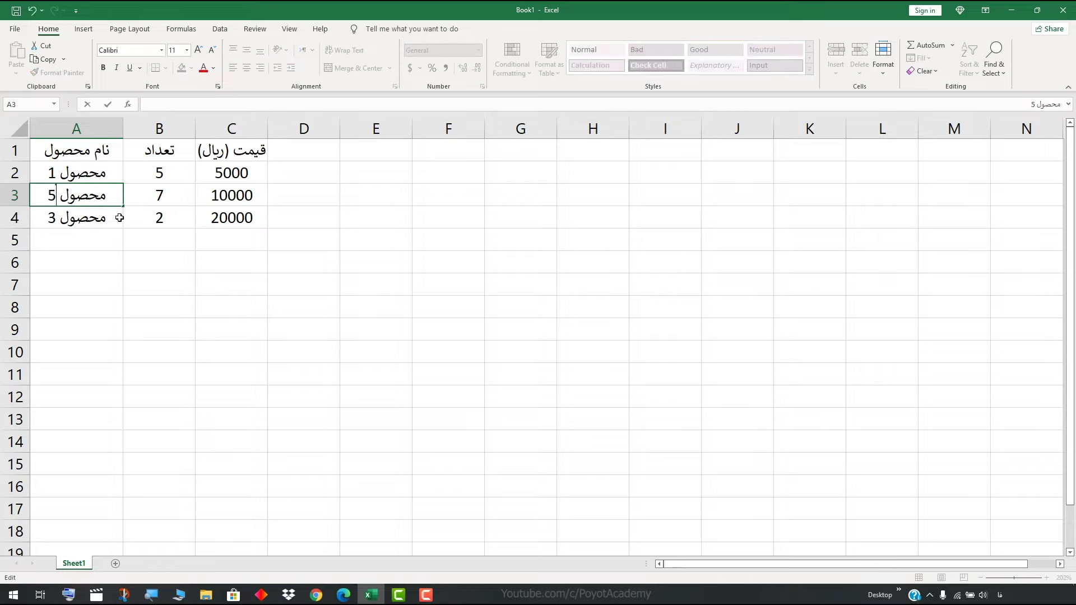
pyautogui.click(141, 202)
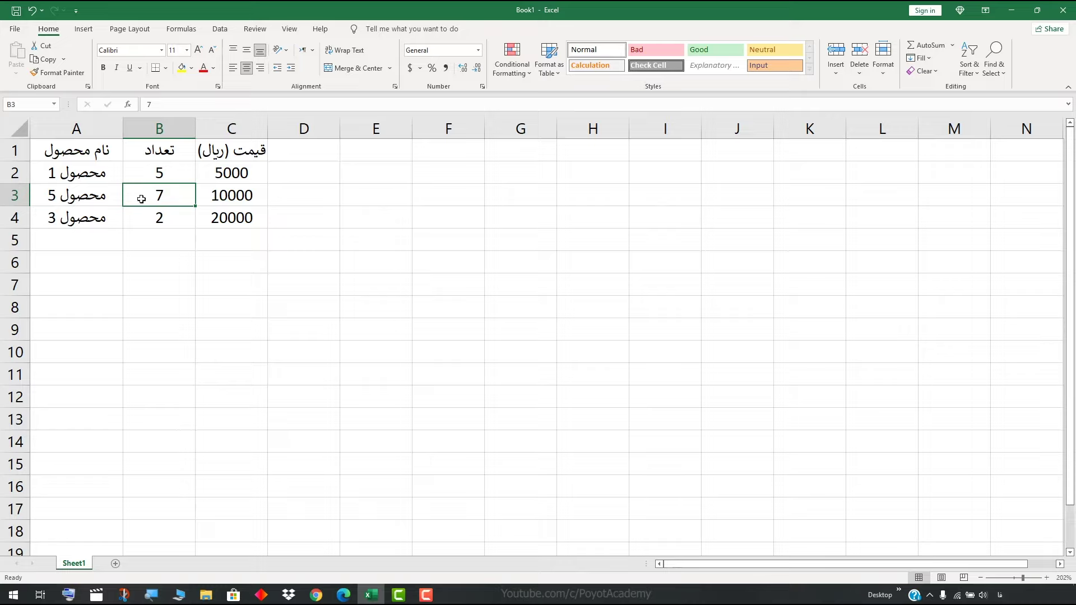
# Step: Change the quantity in B3 from 7 to 6
pyautogui.doubleClick(162, 194)
pyautogui.doubleClick(154, 201)
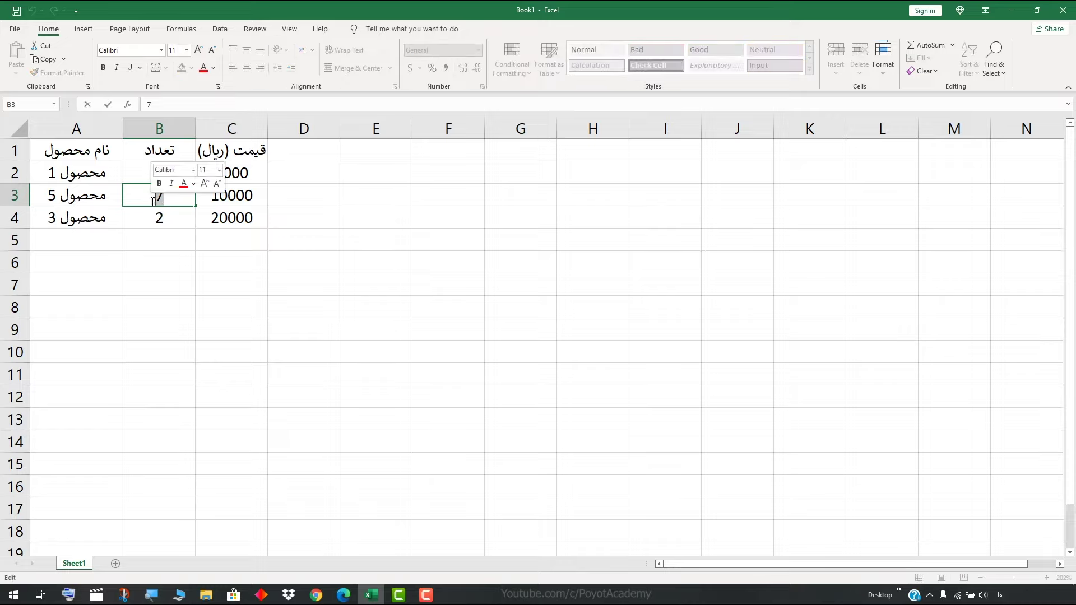
pyautogui.write('6')
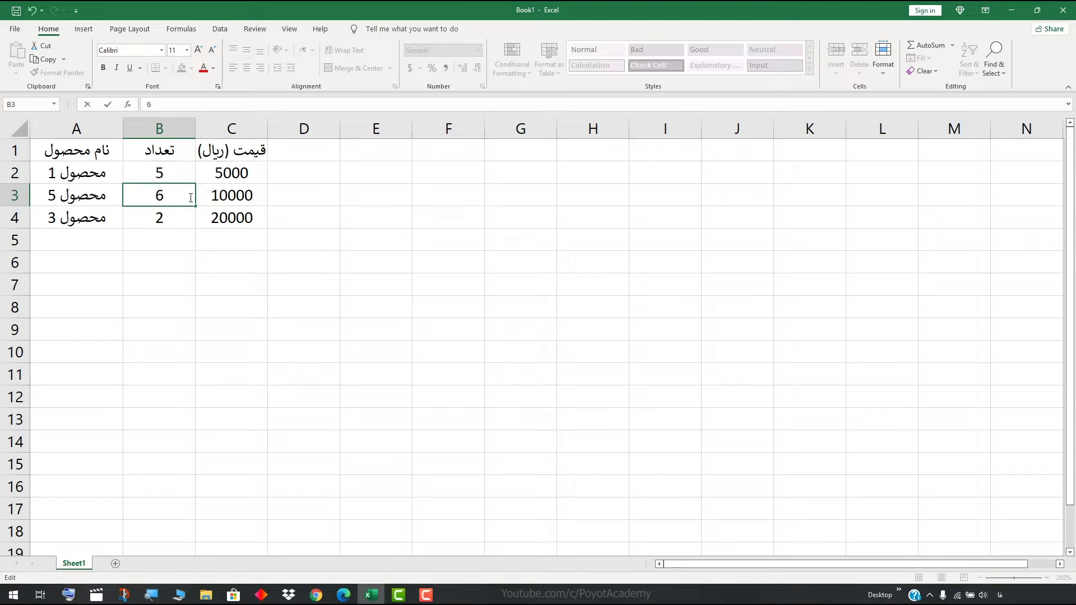
pyautogui.click(295, 203)
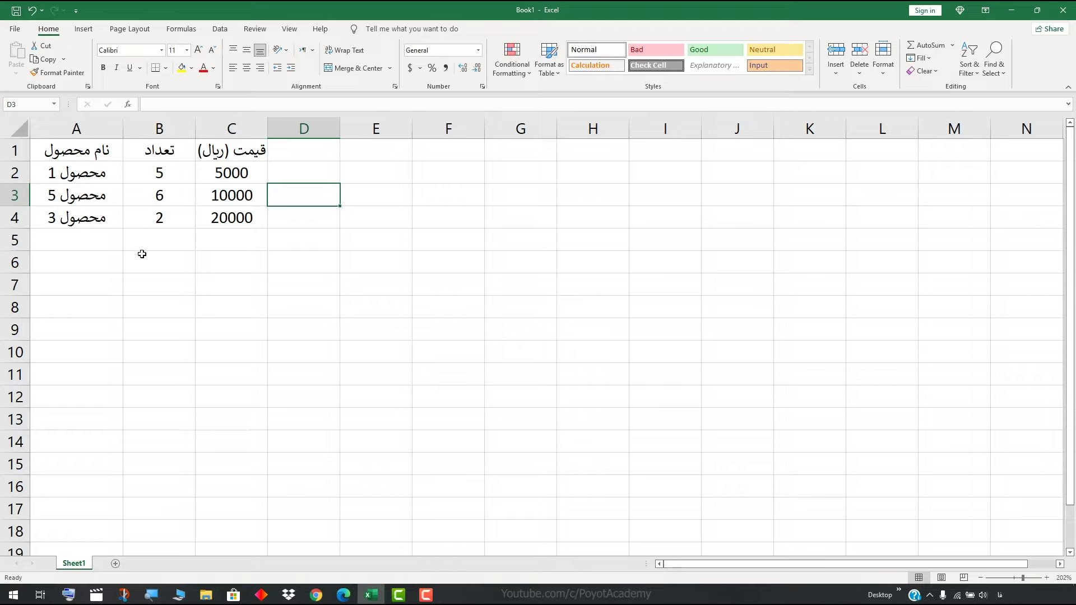
# Step: Edit cell B3 in place, replacing the quantity 6 with 9
pyautogui.click(225, 204)
pyautogui.click(227, 170)
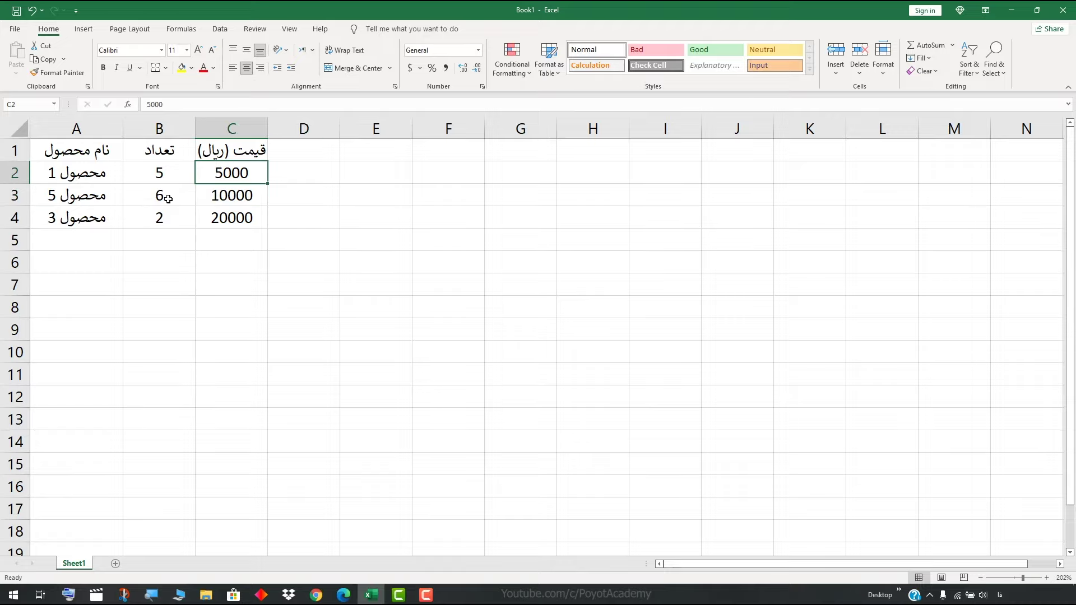
pyautogui.doubleClick(167, 199)
pyautogui.moveTo(165, 198); pyautogui.dragTo(154, 200)
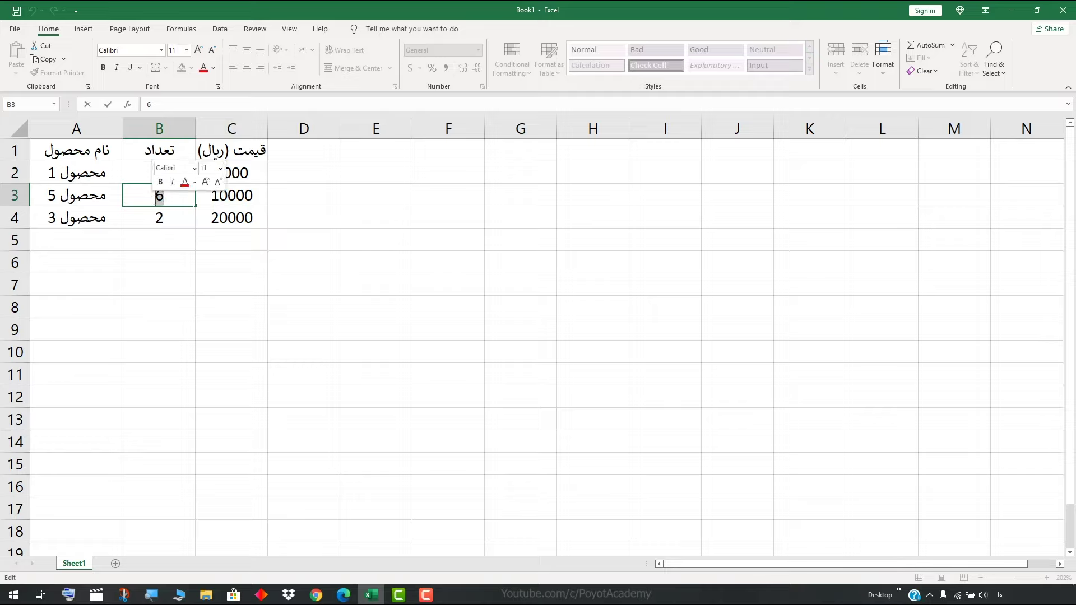
pyautogui.press('BackSpace')
pyautogui.write('9')
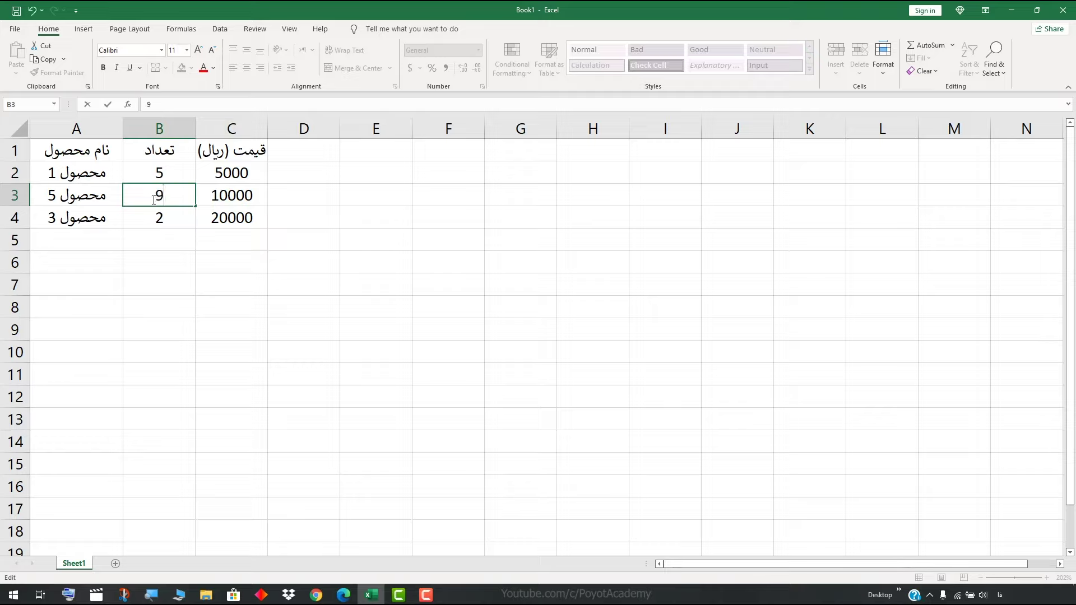
pyautogui.press('Return')
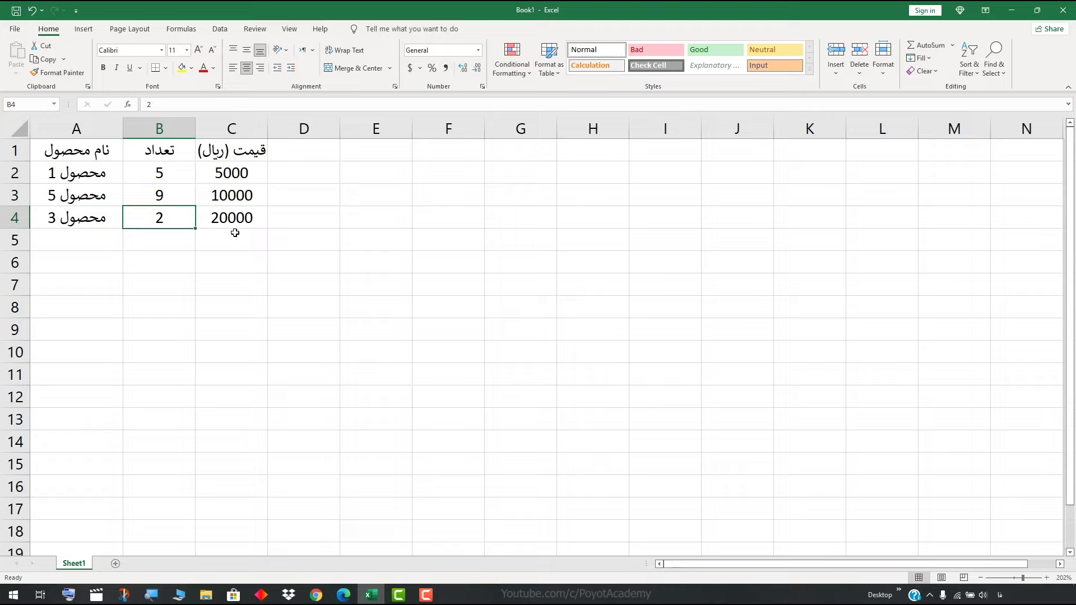
pyautogui.click(263, 228)
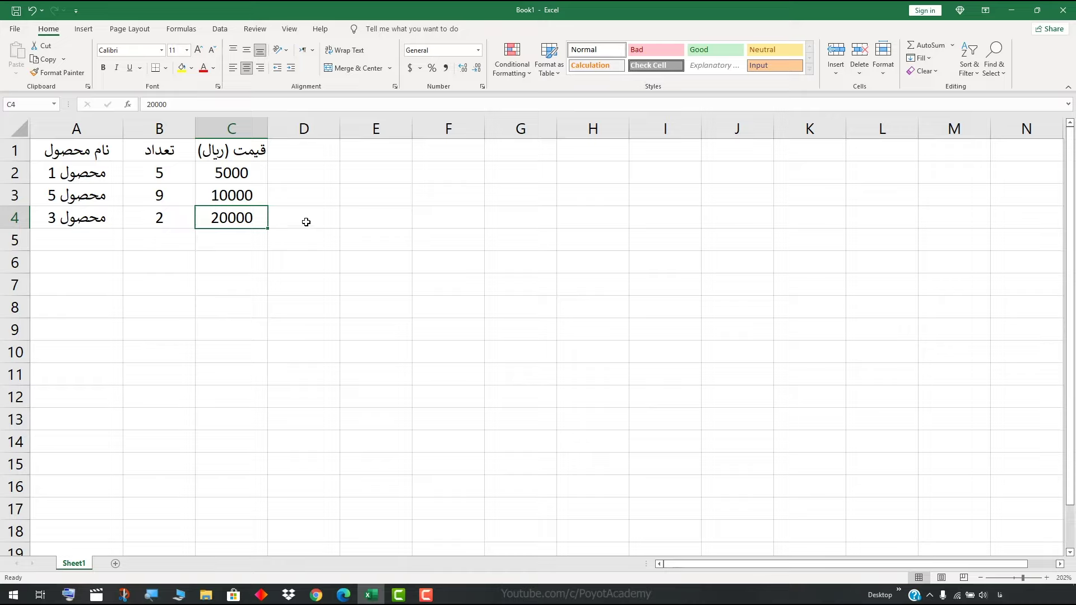
pyautogui.press('Return')
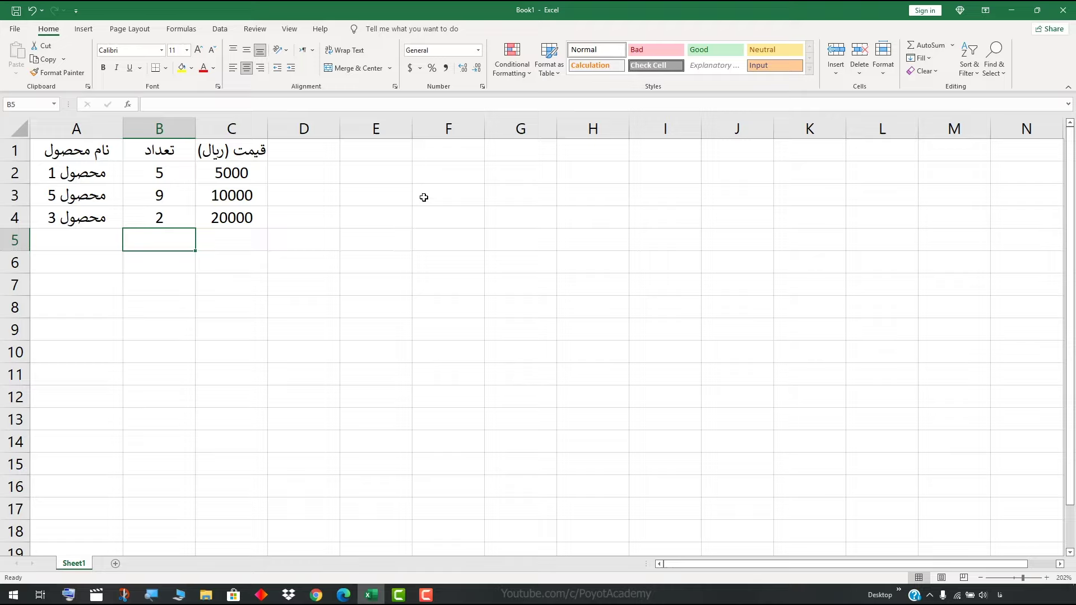
pyautogui.press('Down')
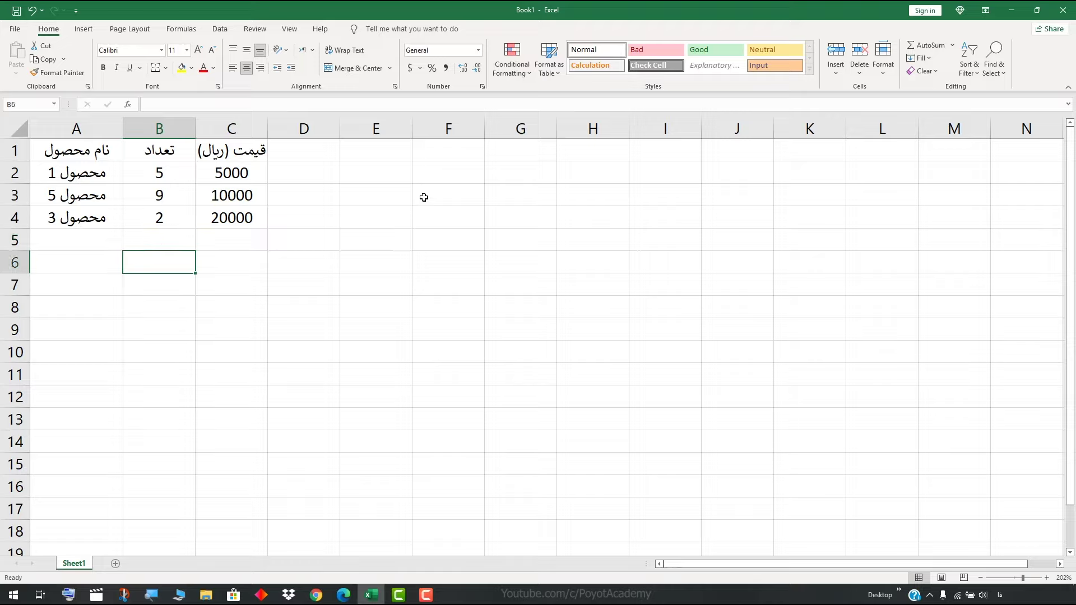
pyautogui.press('Down')
pyautogui.press('Down')
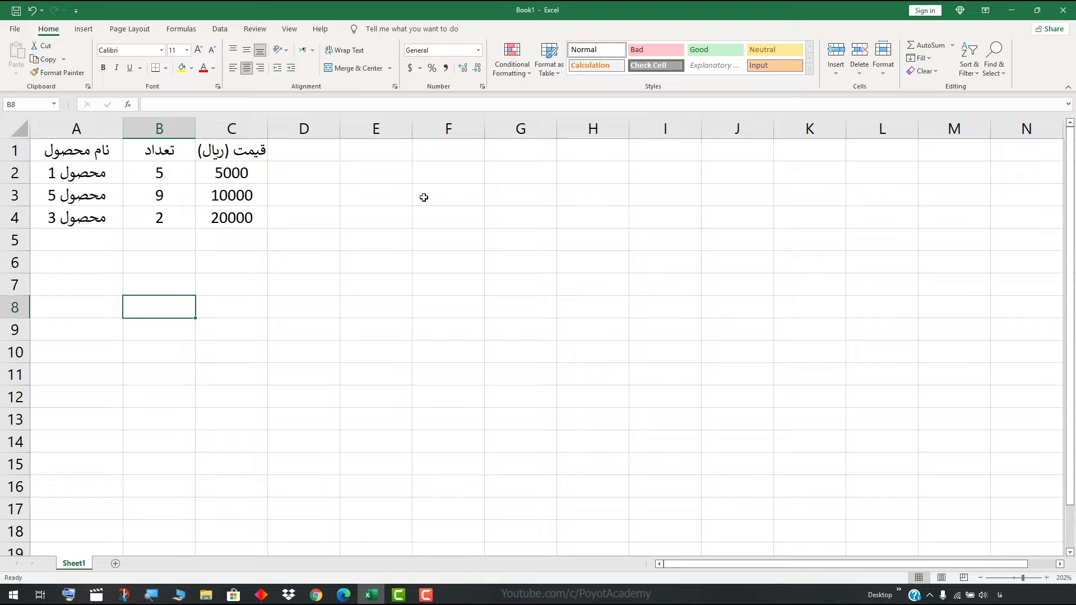
pyautogui.press('Right')
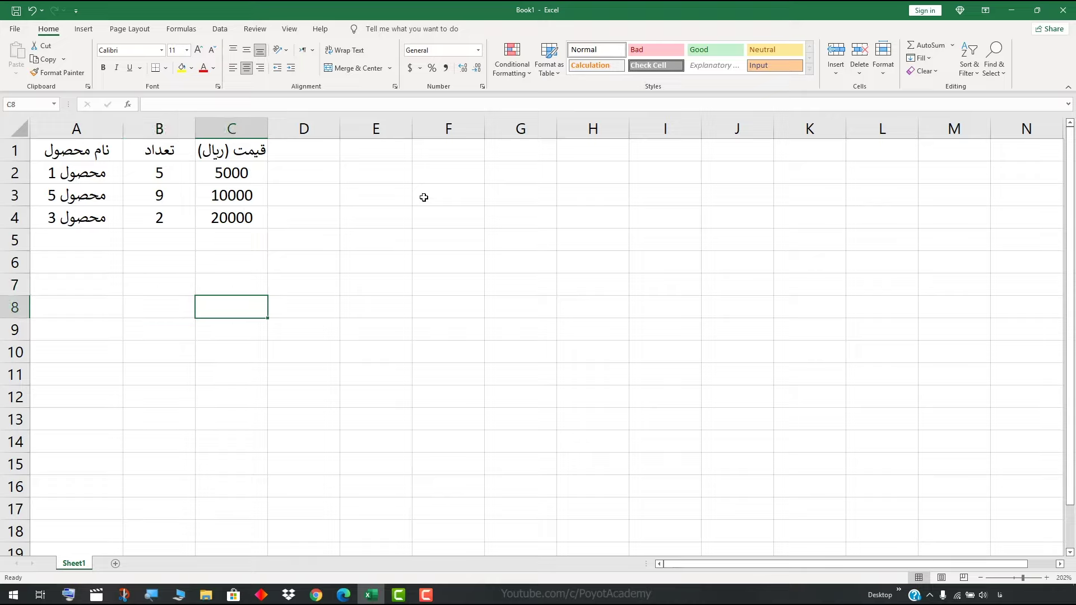
pyautogui.press('Left')
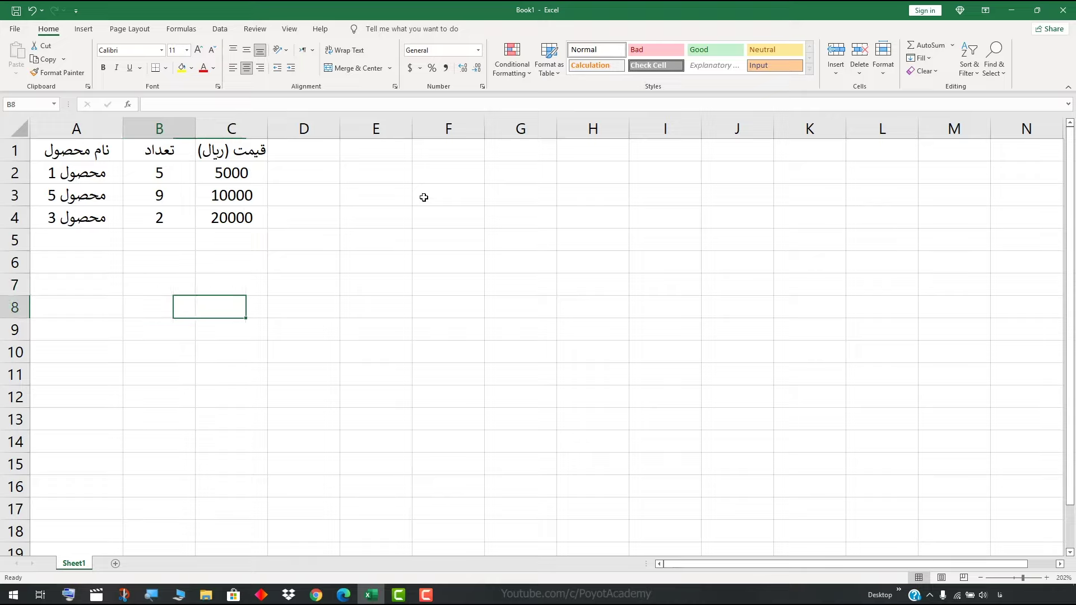
pyautogui.press('Up')
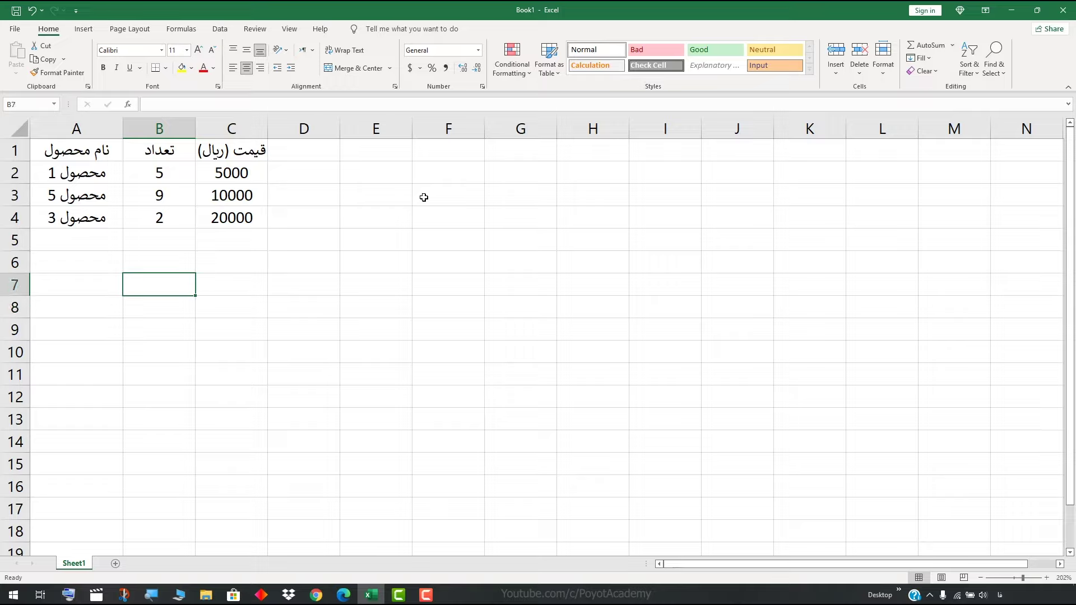
pyautogui.press('Up')
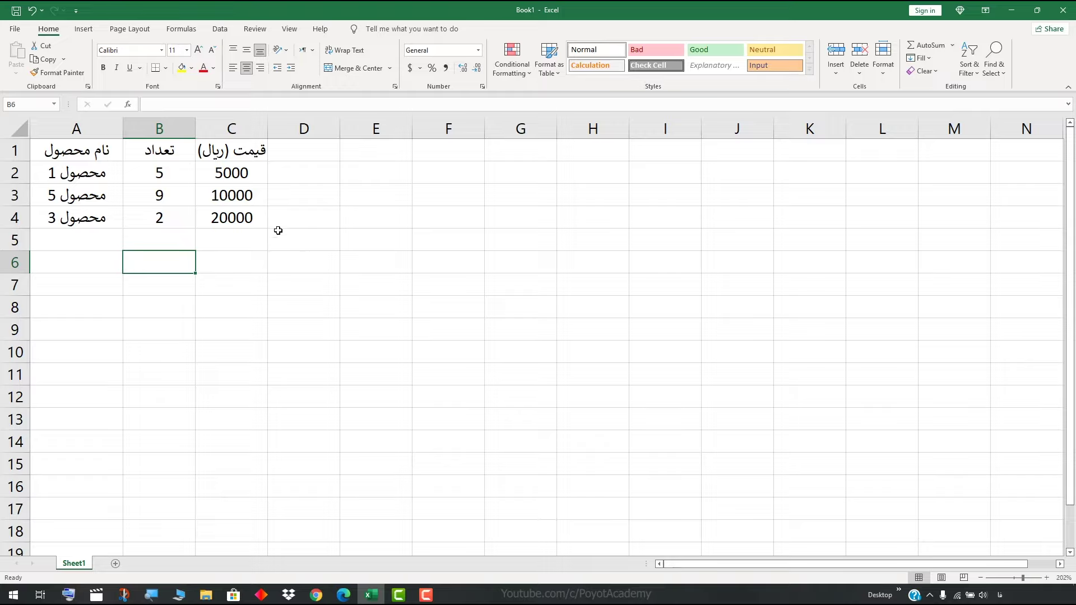
# Step: Delete محصول in A2 but cancel with Esc, then clear the 20000 from C4
pyautogui.click(104, 178)
pyautogui.doubleClick(110, 176)
pyautogui.moveTo(111, 176); pyautogui.dragTo(82, 174)
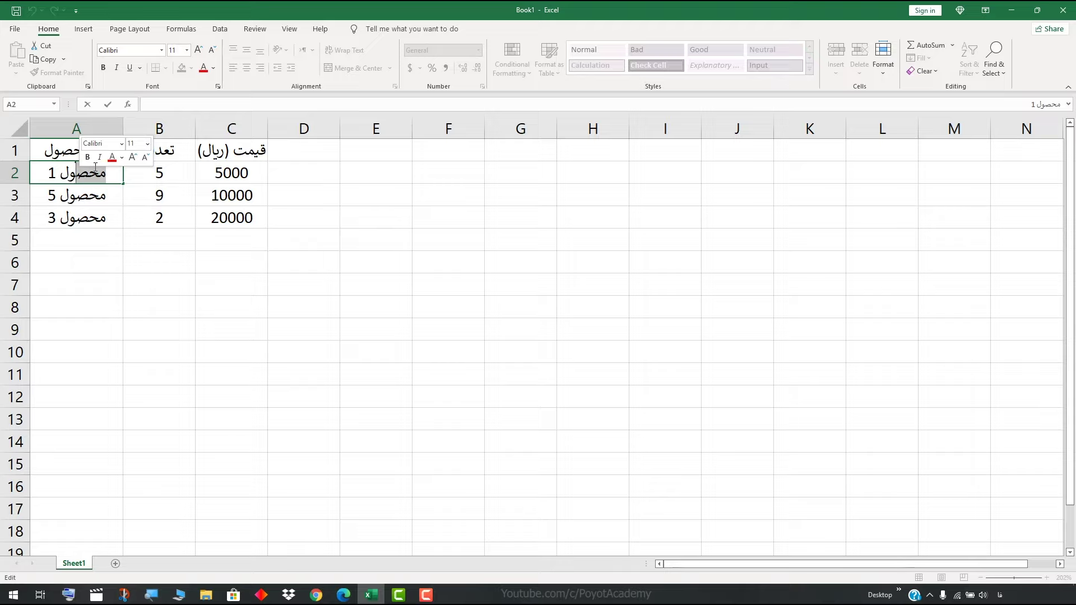
pyautogui.click(89, 172)
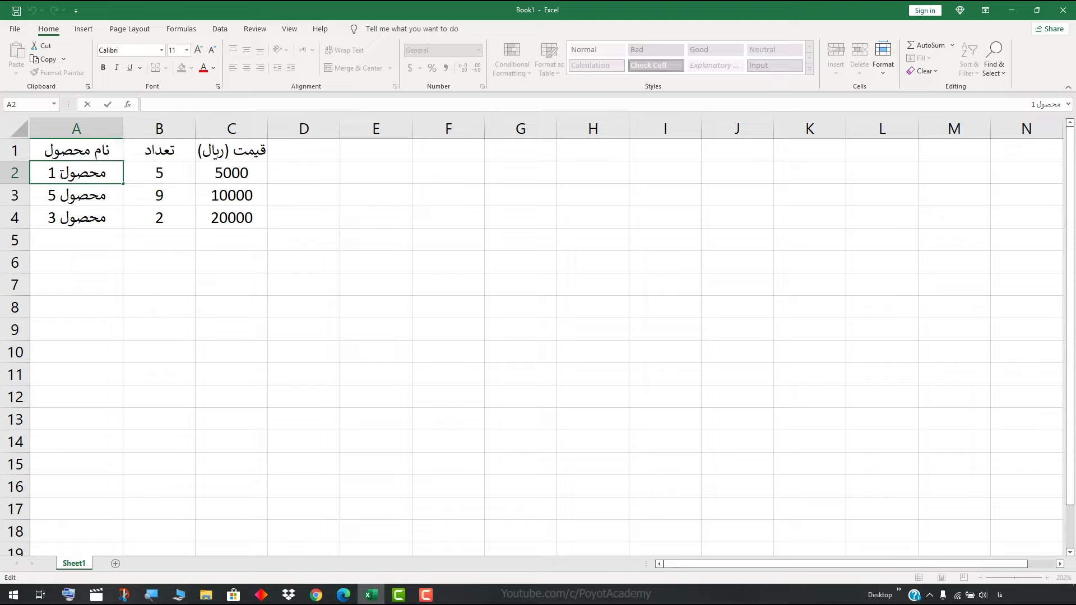
pyautogui.moveTo(62, 175); pyautogui.dragTo(110, 174)
pyautogui.press('BackSpace')
pyautogui.press('Escape')
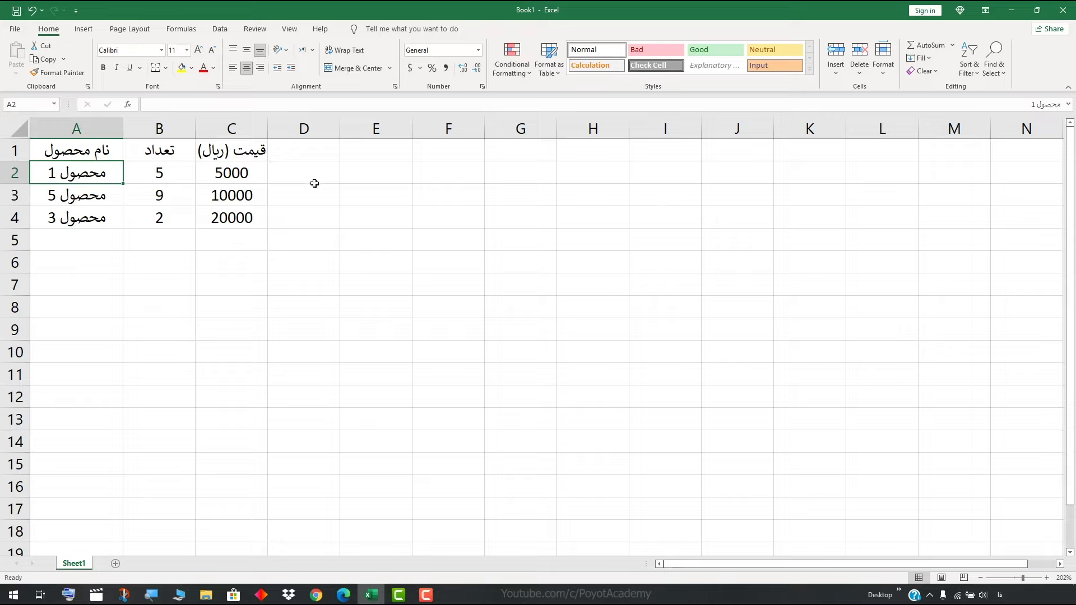
pyautogui.click(221, 219)
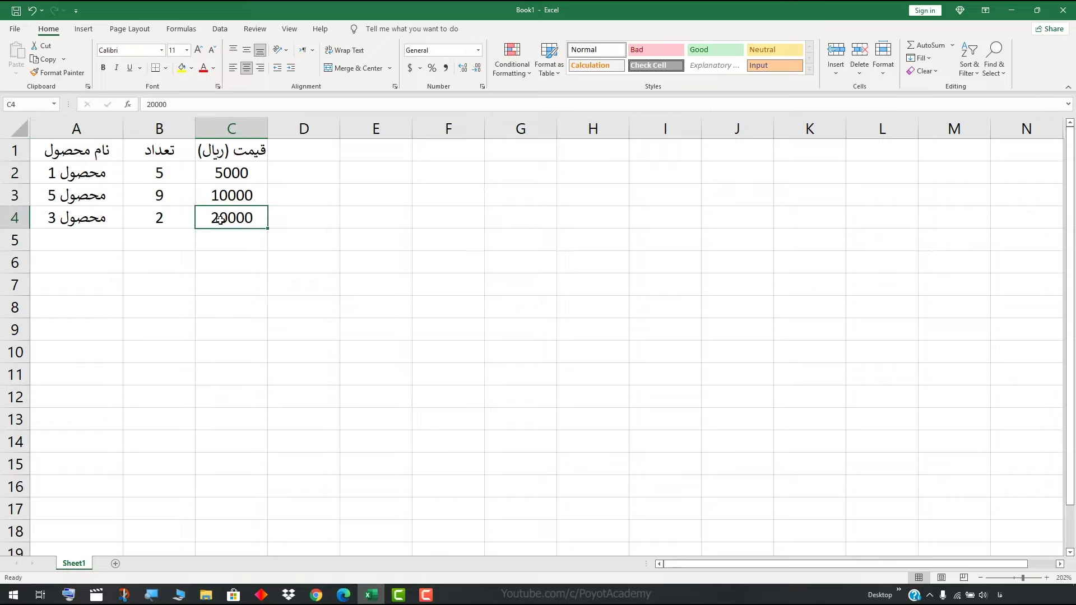
pyautogui.press('Delete')
# Step: Clear the 10000 price from cell C3 with Delete, leaving only 5000
pyautogui.doubleClick(242, 196)
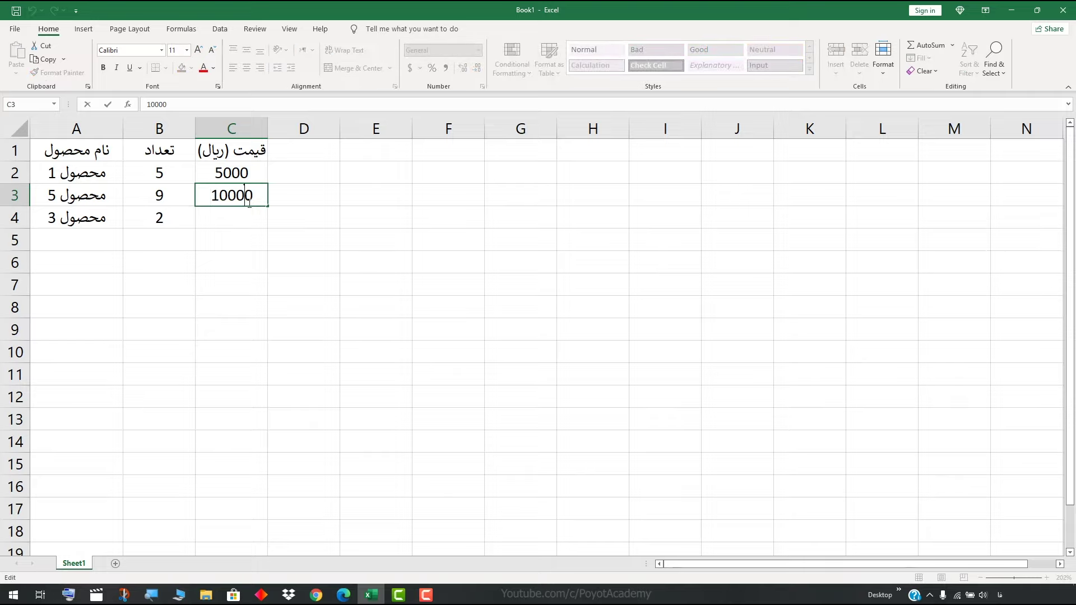
pyautogui.moveTo(209, 196); pyautogui.dragTo(255, 196)
pyautogui.click(249, 218)
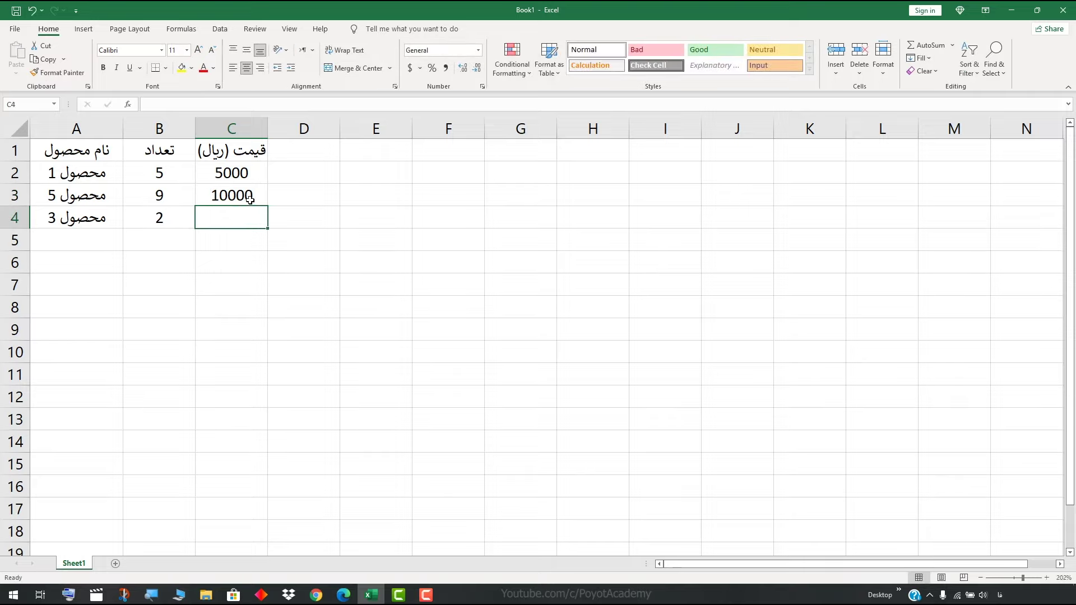
pyautogui.click(241, 197)
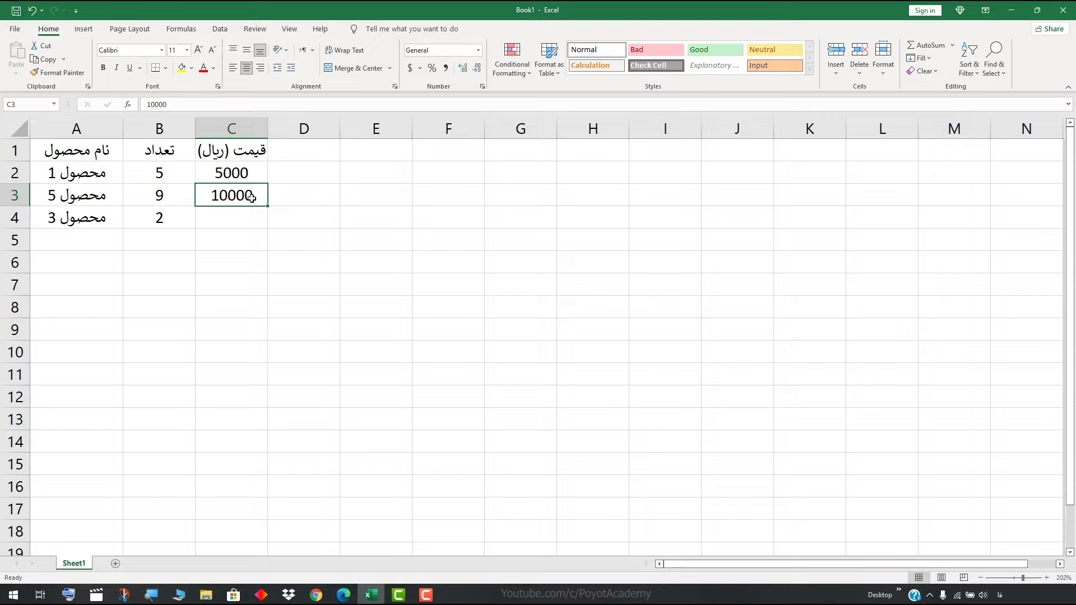
pyautogui.press('Delete')
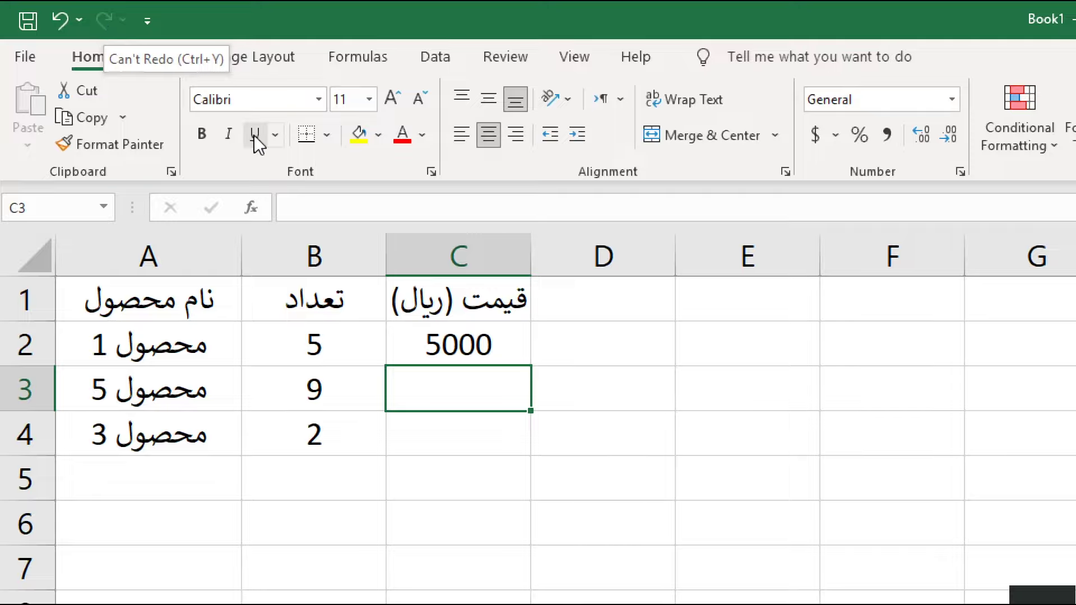
# Step: Undo twice to restore 10000 in C3 and 20000 in C4, then redo clearing C4
pyautogui.click(59, 26)
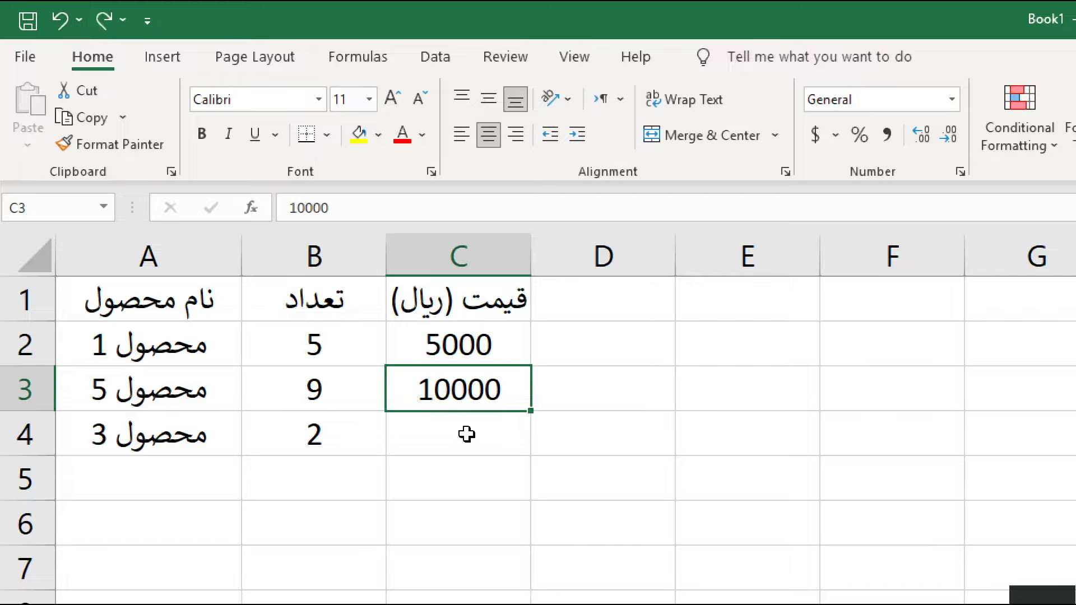
pyautogui.click(61, 22)
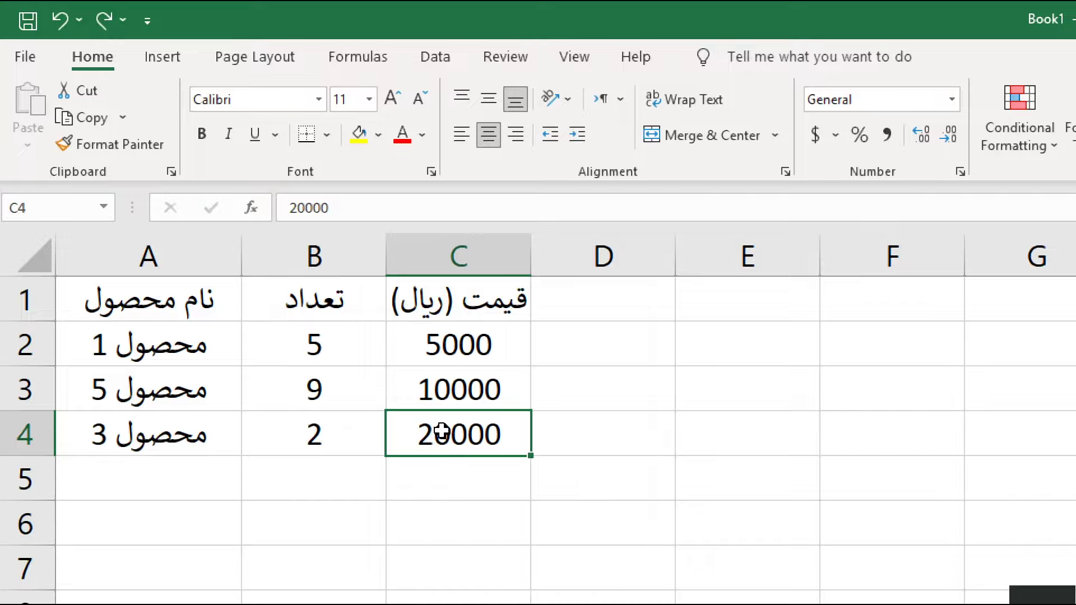
pyautogui.click(107, 21)
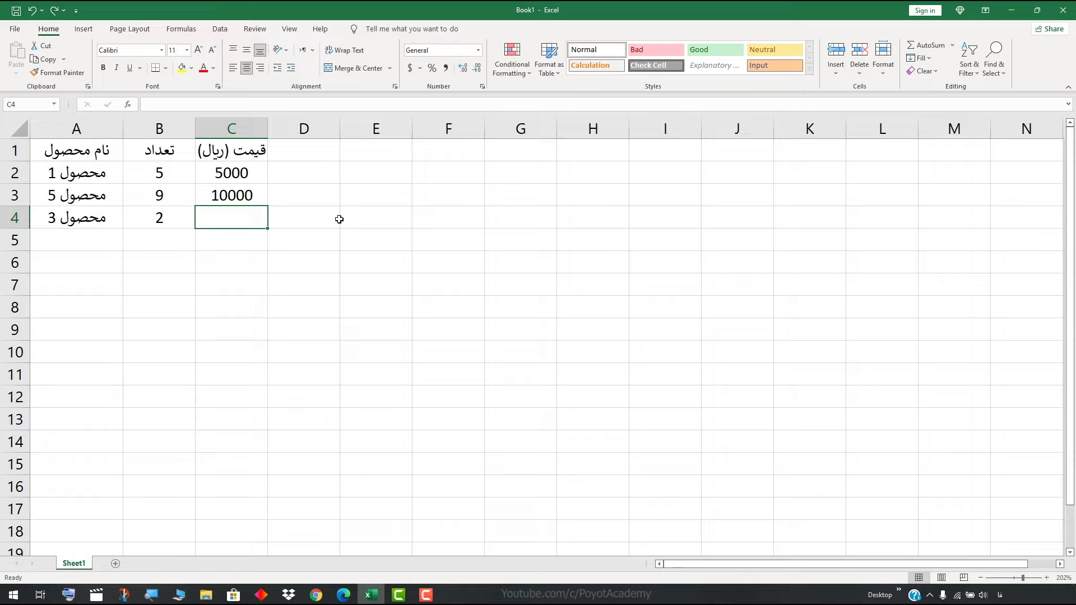
# Step: Select cells C3 through C6, undo once, and display the Undo history list
pyautogui.press('Up')
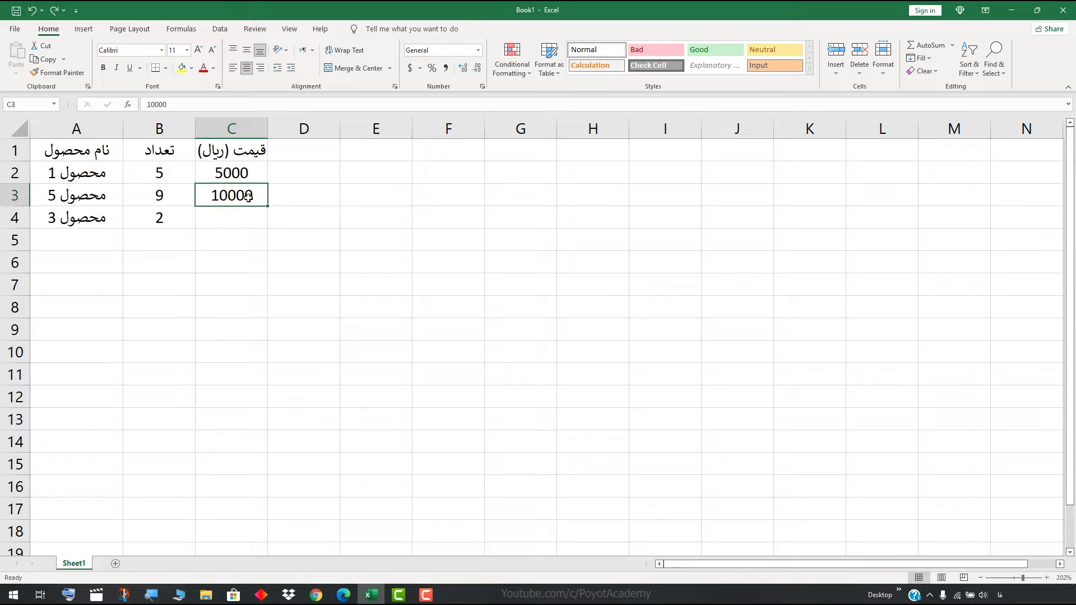
pyautogui.click(247, 222)
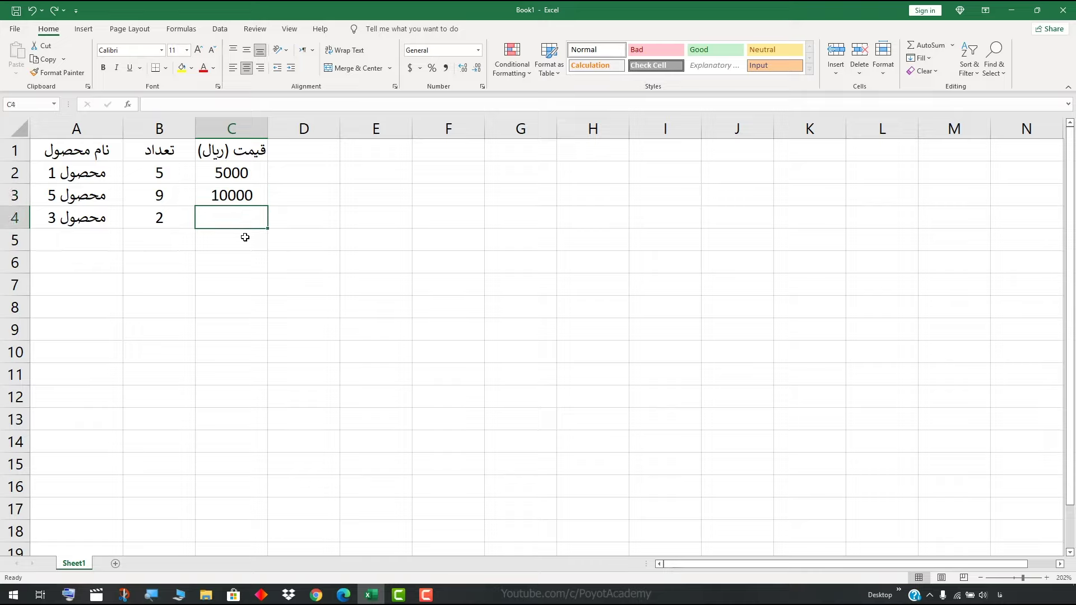
pyautogui.click(245, 245)
pyautogui.click(245, 258)
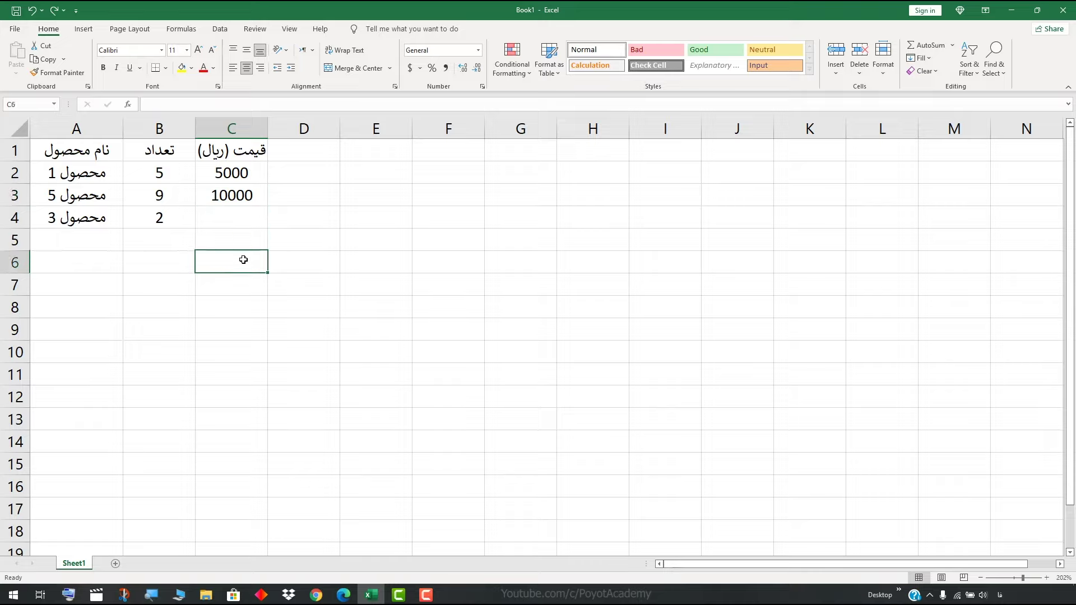
pyautogui.click(32, 10)
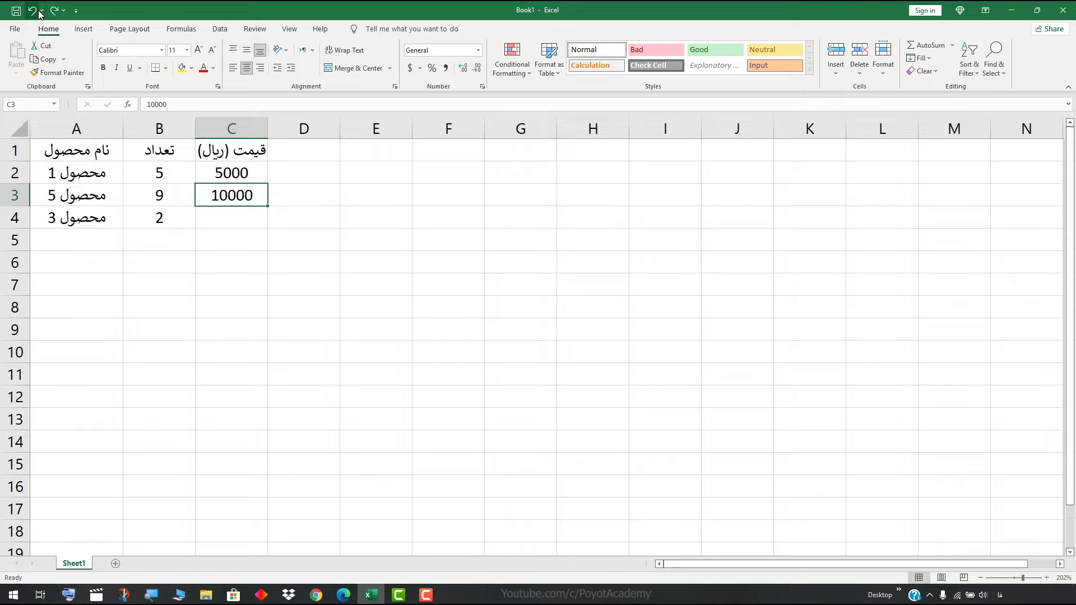
pyautogui.click(42, 10)
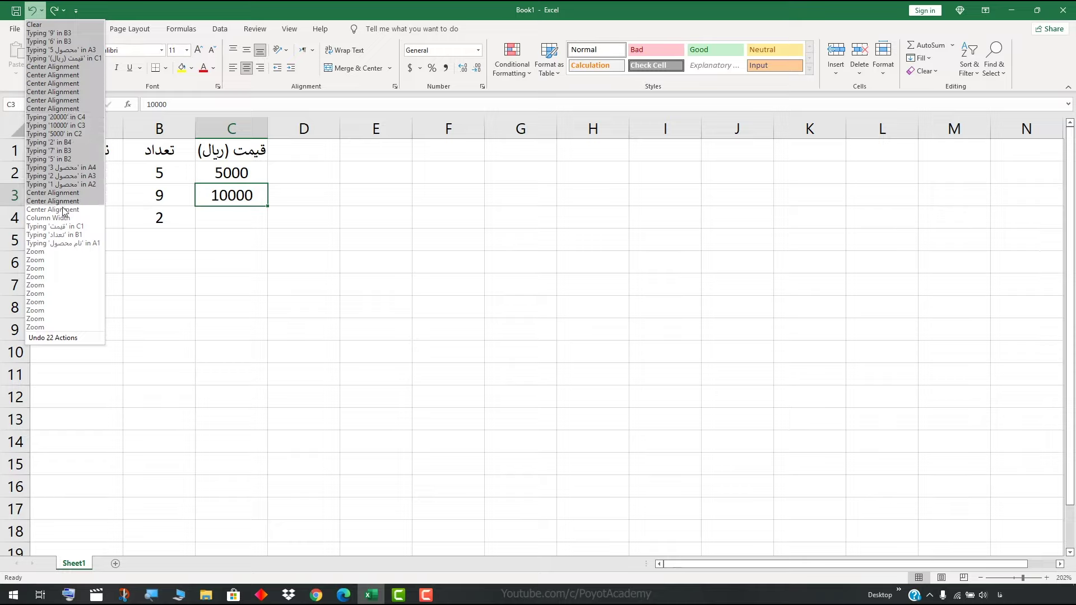
# Step: Undo all 31 actions back to an empty sheet, then redo the zoom steps
pyautogui.click(54, 280)
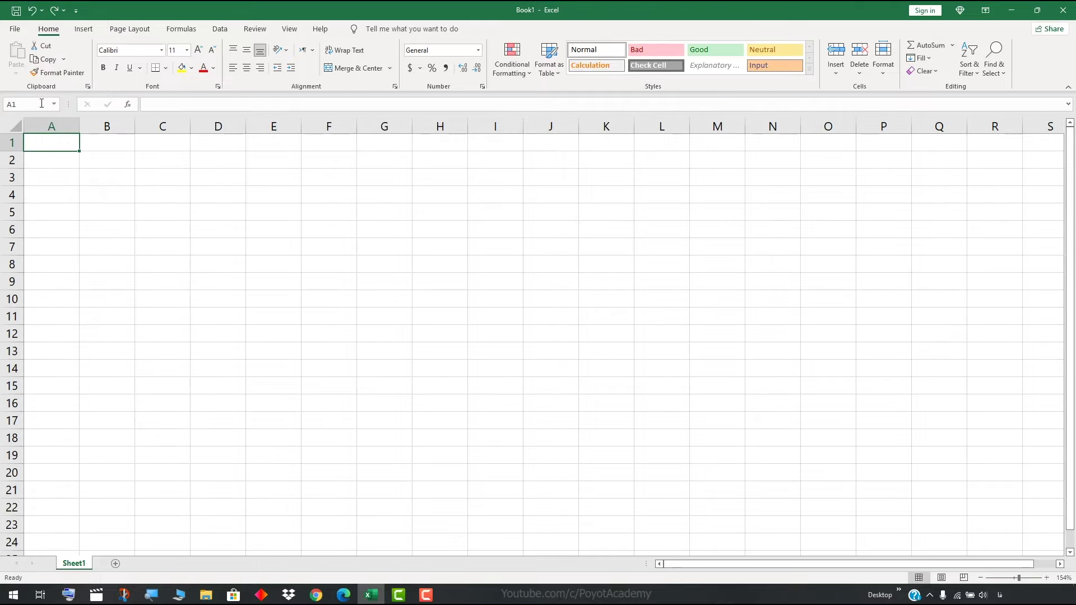
pyautogui.click(63, 10)
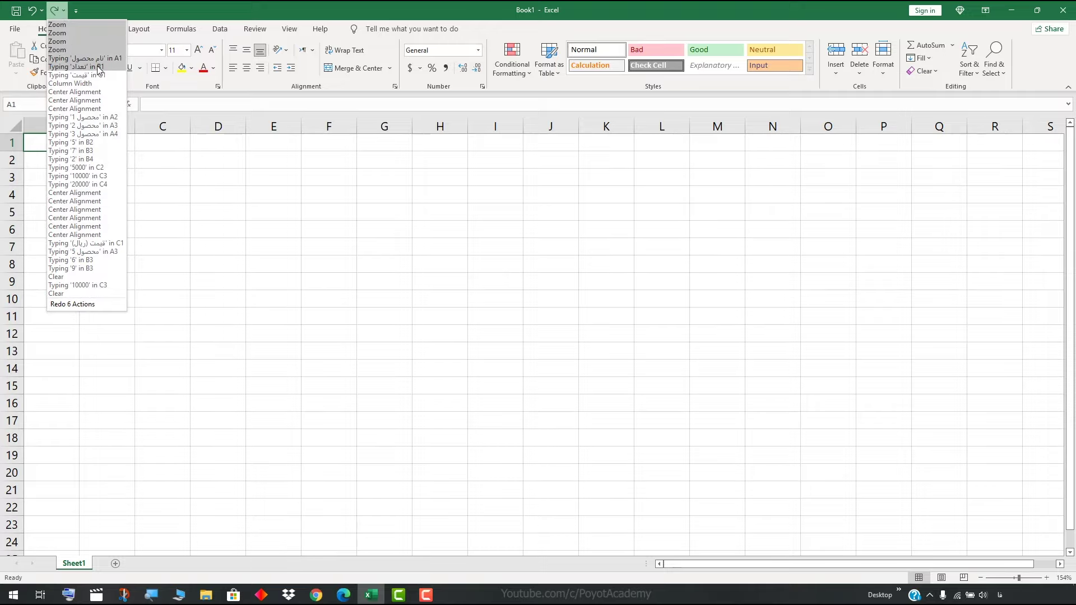
pyautogui.click(92, 25)
pyautogui.click(55, 10)
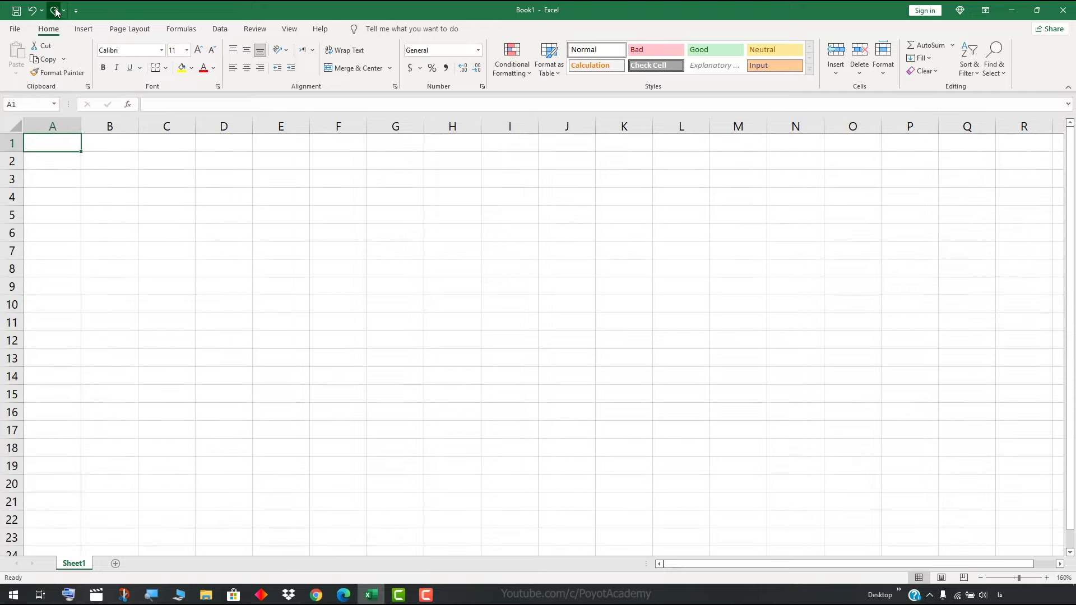
pyautogui.click(55, 11)
# Step: Redo the row 1 headers, then the product names and quantities 5, 7, 2
pyautogui.click(55, 11)
pyautogui.click(55, 11)
pyautogui.click(54, 11)
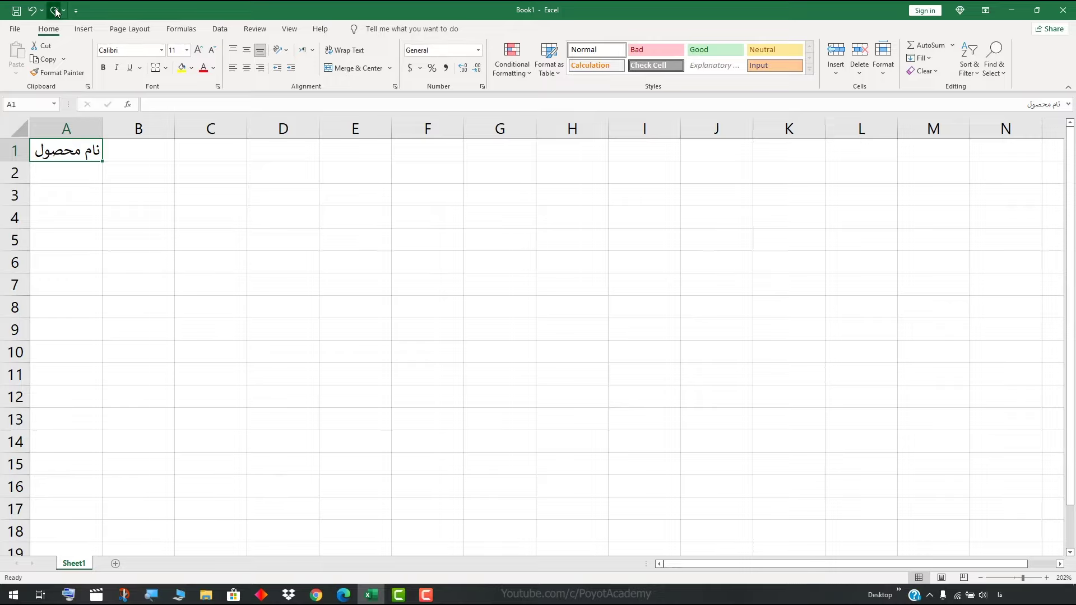
pyautogui.click(55, 11)
pyautogui.click(55, 11)
pyautogui.click(55, 11)
pyautogui.click(55, 10)
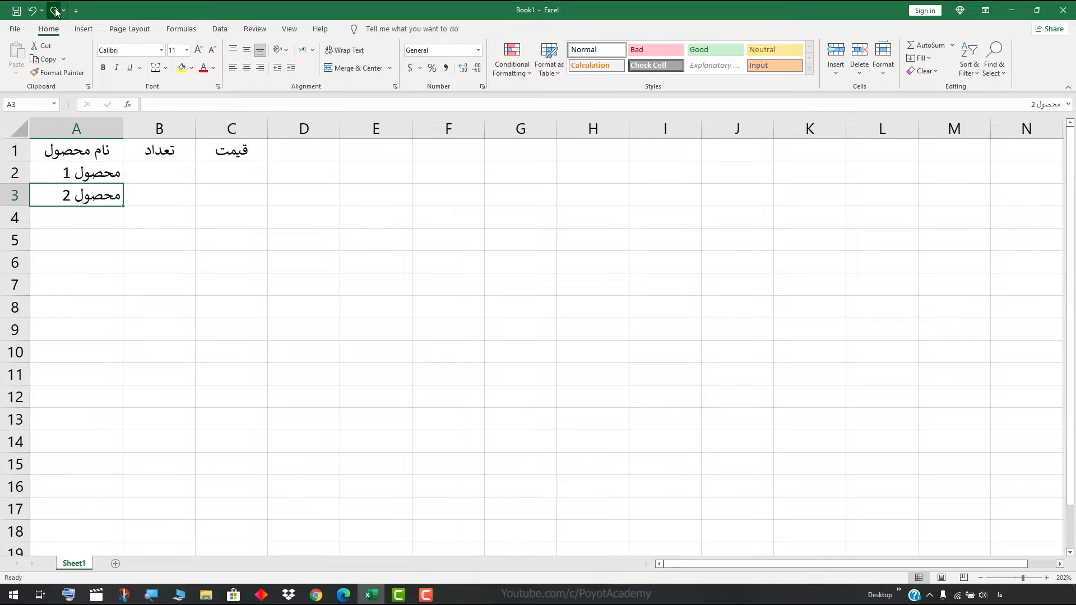
pyautogui.click(55, 11)
pyautogui.click(55, 11)
pyautogui.click(55, 10)
pyautogui.click(55, 10)
pyautogui.click(55, 11)
pyautogui.click(55, 11)
pyautogui.click(55, 10)
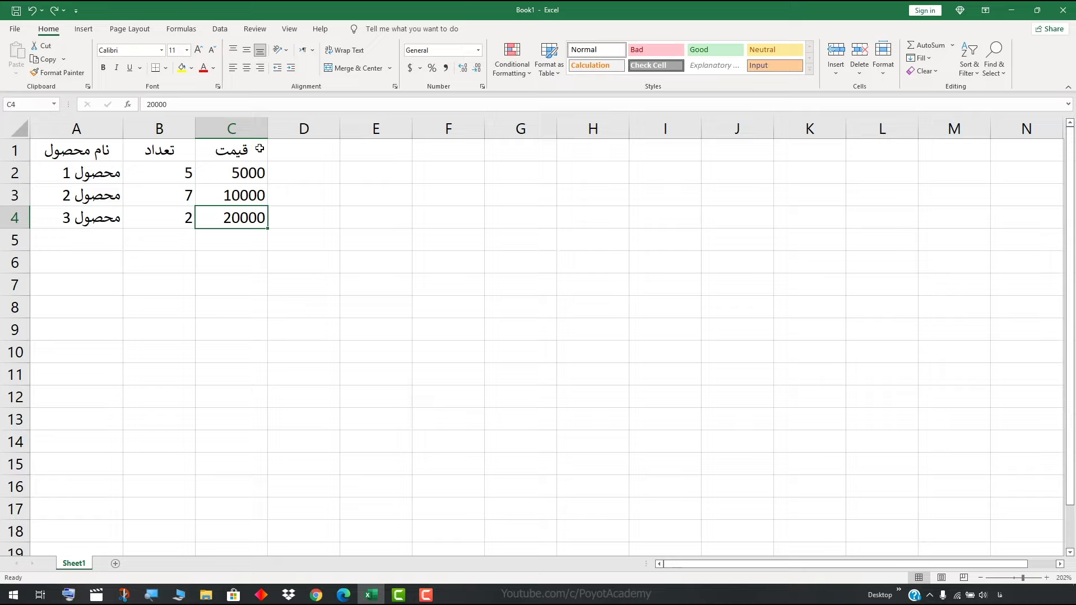
# Step: Redo one action, then the remaining 12, restoring the قیمت (ریال) header and محصول 5 with quantity 9
pyautogui.click(64, 11)
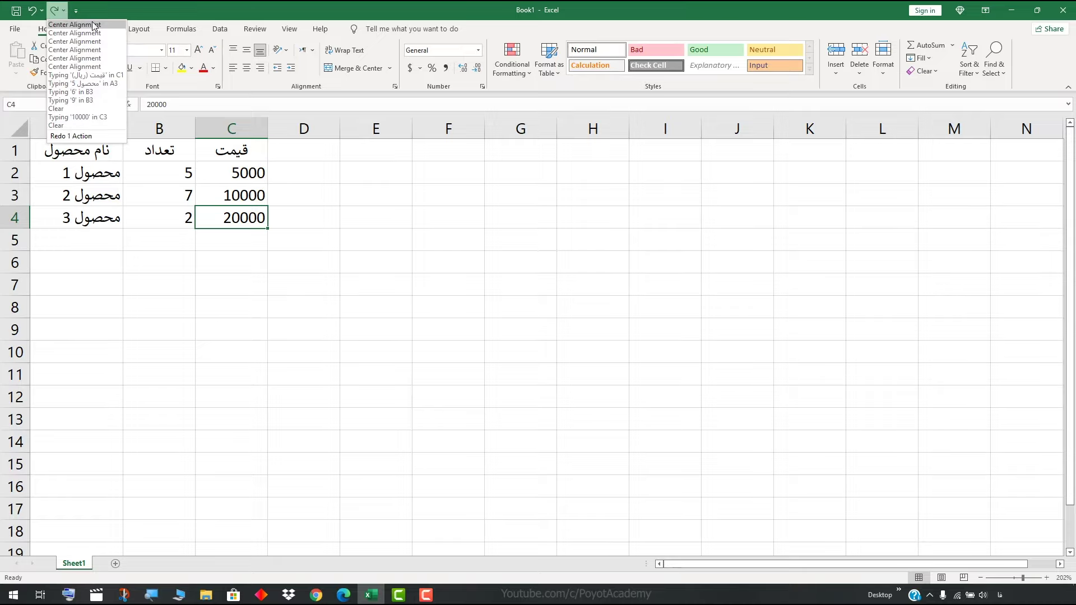
pyautogui.click(91, 115)
pyautogui.click(231, 219)
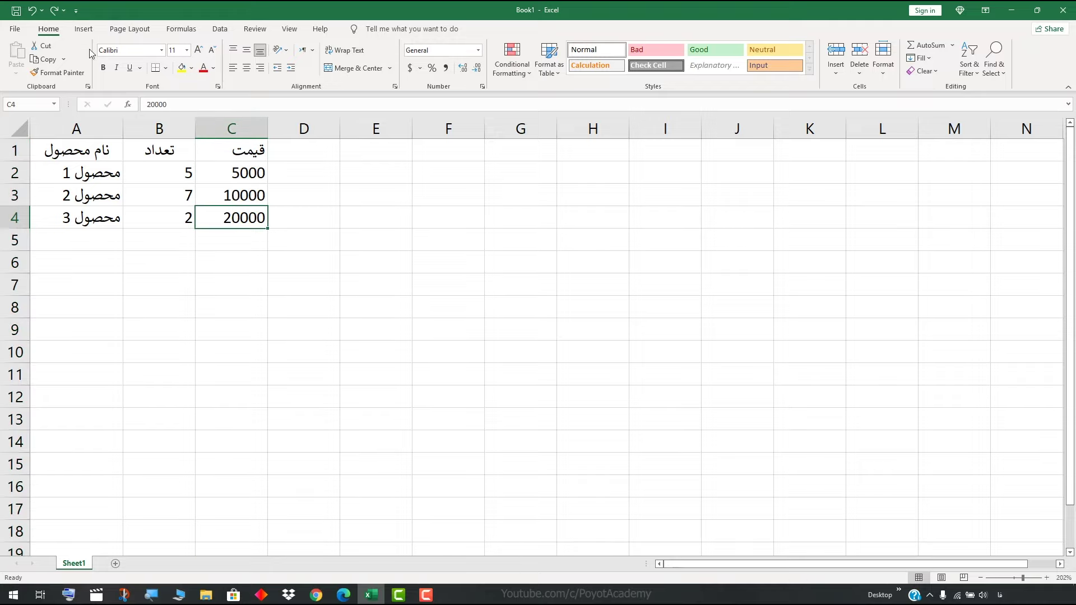
pyautogui.click(64, 11)
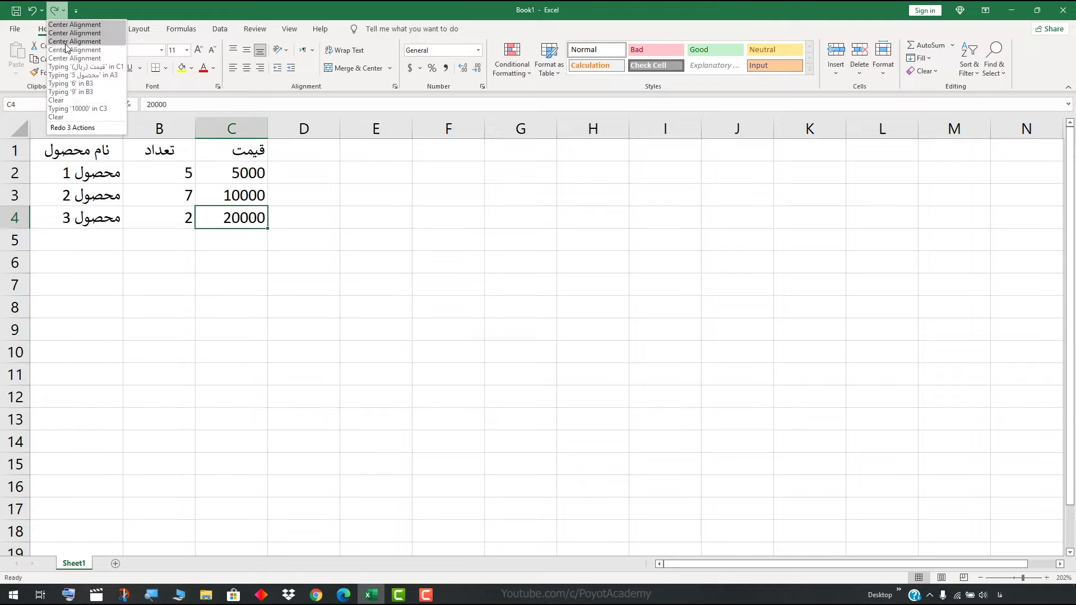
pyautogui.click(77, 115)
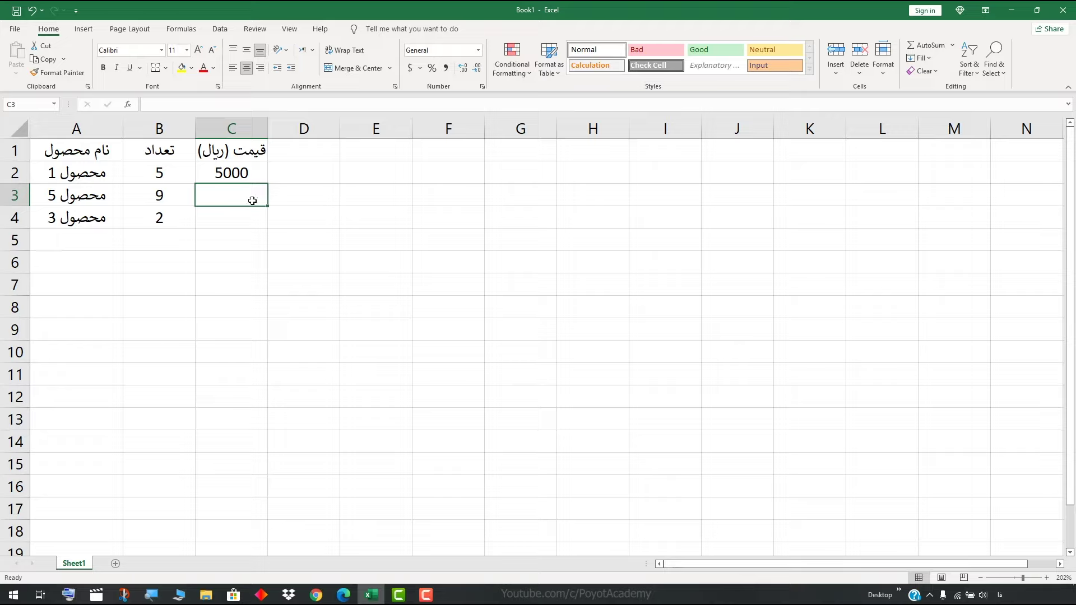
pyautogui.click(251, 154)
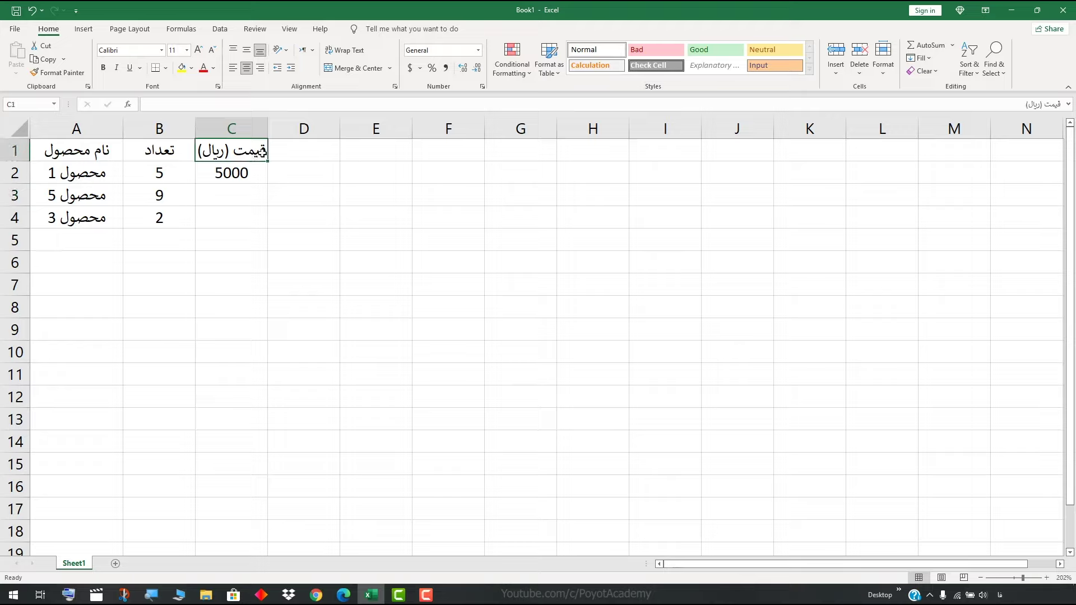
pyautogui.moveTo(251, 153)
pyautogui.mouseDown()
pyautogui.moveTo(224, 152)
pyautogui.moveTo(234, 147)
pyautogui.mouseUp()
pyautogui.moveTo(234, 147); pyautogui.dragTo(217, 201)
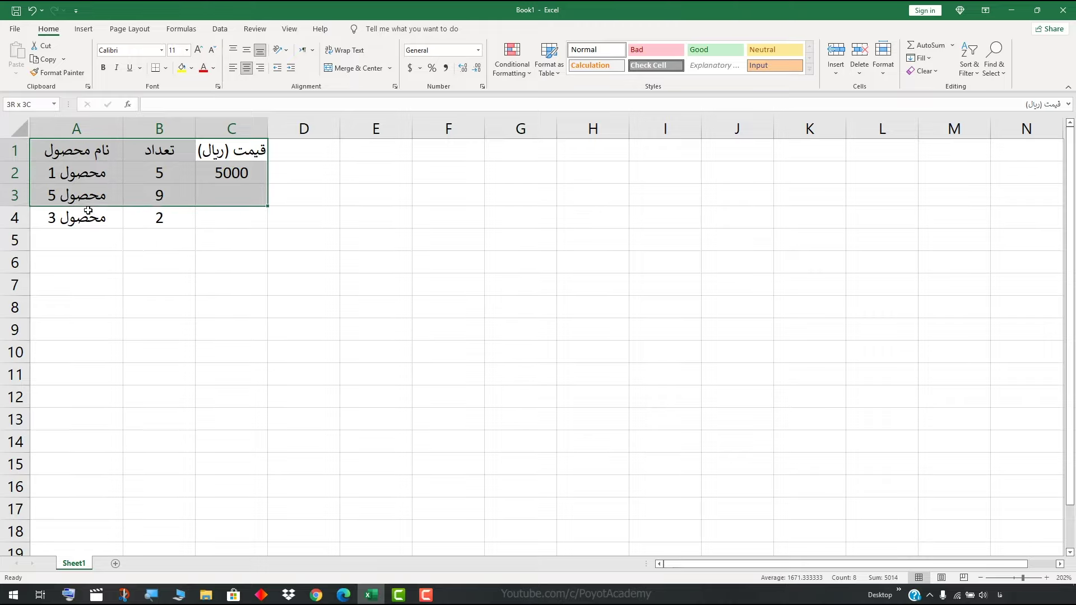
pyautogui.moveTo(217, 201)
pyautogui.mouseDown()
pyautogui.moveTo(273, 278)
pyautogui.moveTo(548, 336)
pyautogui.moveTo(209, 339)
pyautogui.moveTo(392, 185)
pyautogui.moveTo(546, 399)
pyautogui.moveTo(176, 127)
pyautogui.moveTo(249, 150)
pyautogui.mouseUp()
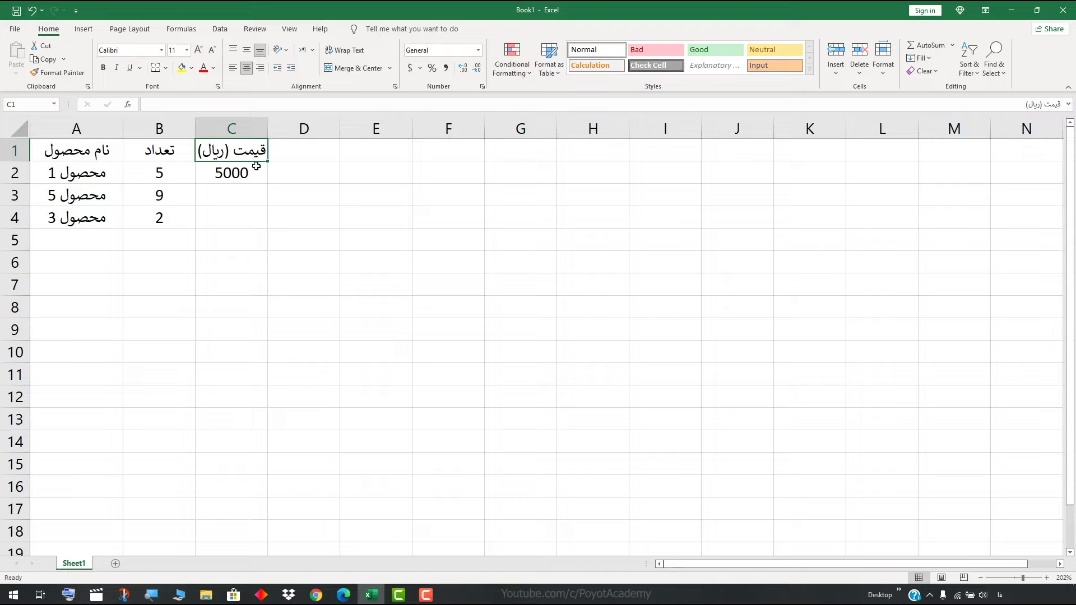
pyautogui.click(157, 149)
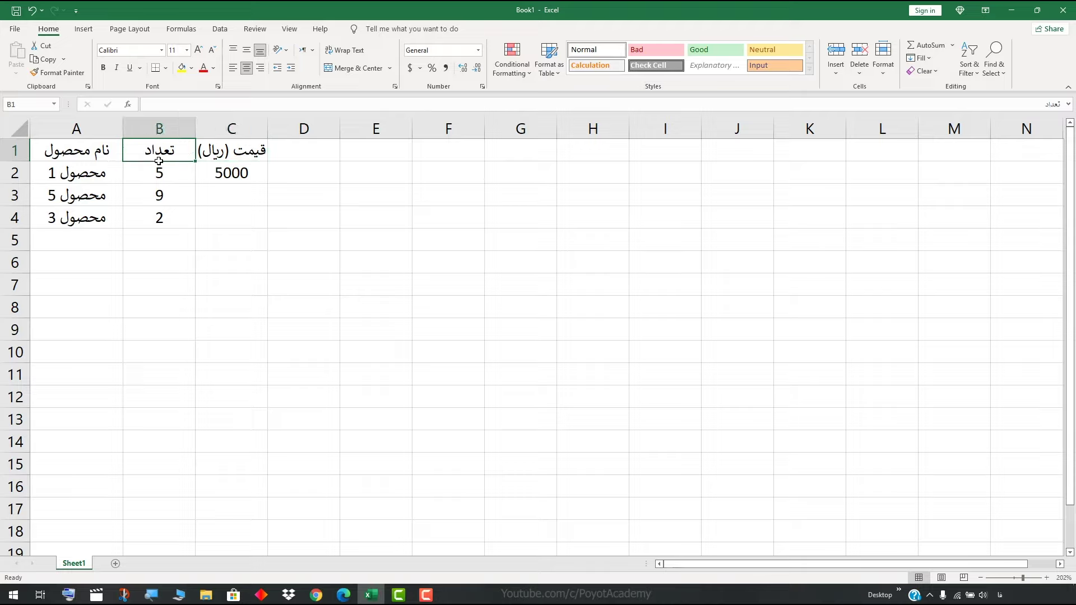
# Step: Select quantity cells B1:B4, clear them with Delete, and restore the values with Ctrl+Z
pyautogui.moveTo(158, 149); pyautogui.dragTo(159, 219)
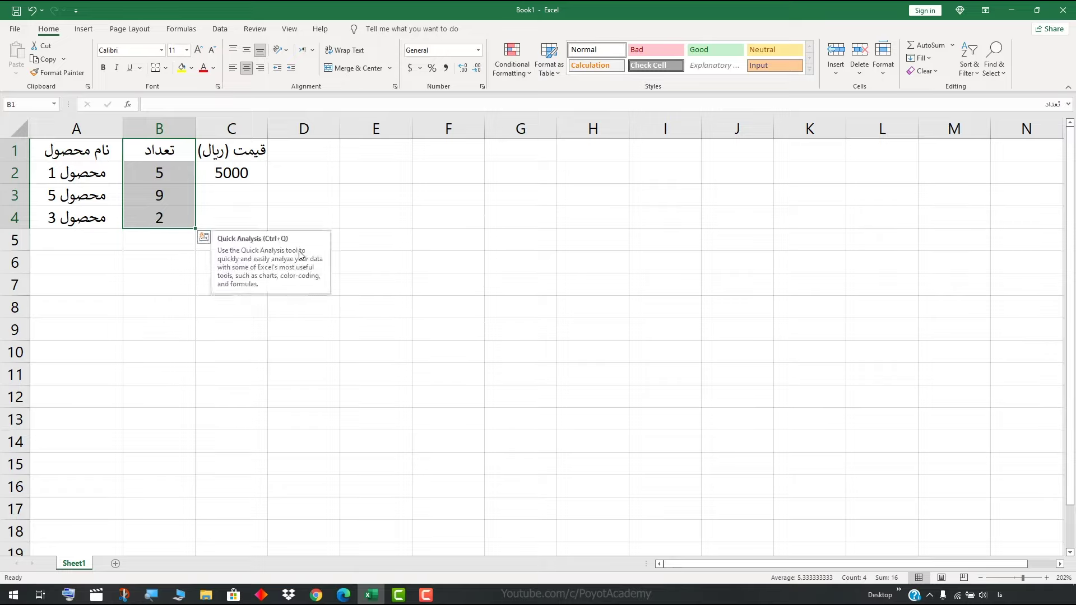
pyautogui.press('Delete')
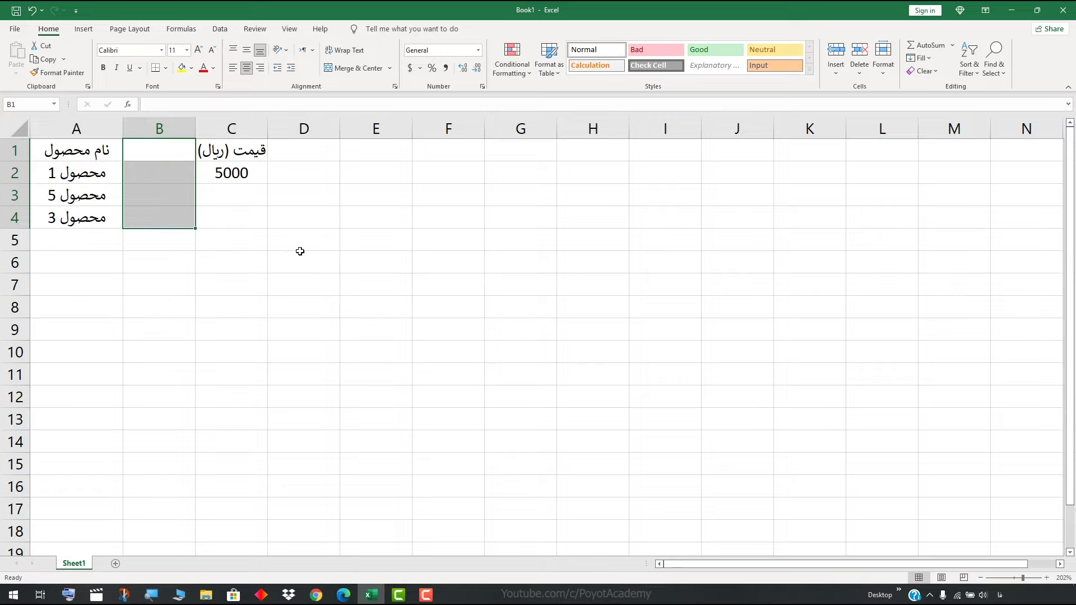
pyautogui.hotkey('ctrl', 'z')
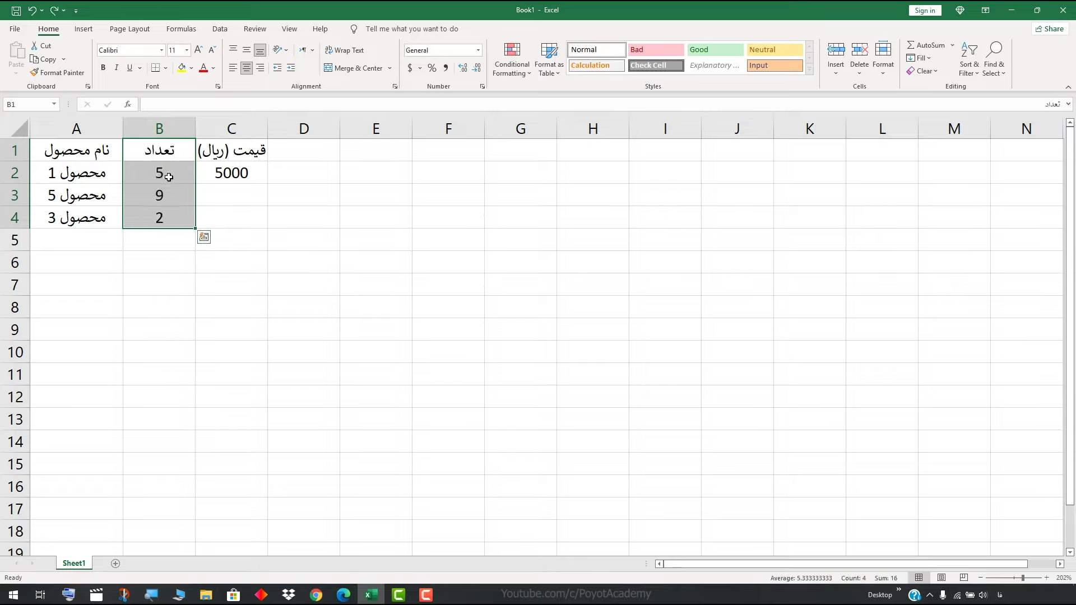
# Step: Fill B1:B4 with light blue from the Fill Color choices
pyautogui.click(191, 68)
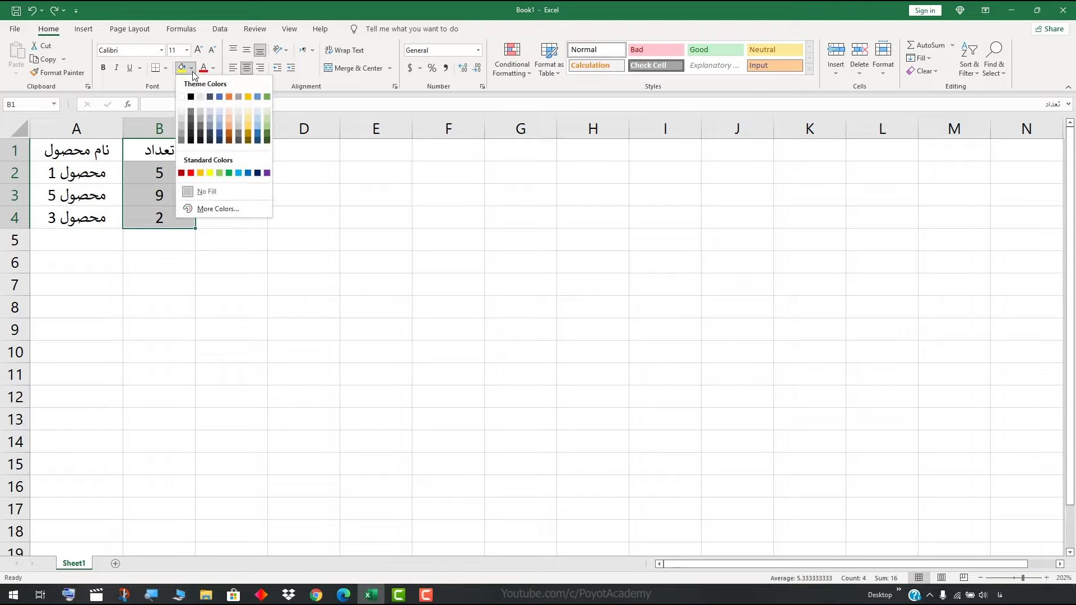
pyautogui.click(257, 119)
pyautogui.click(263, 243)
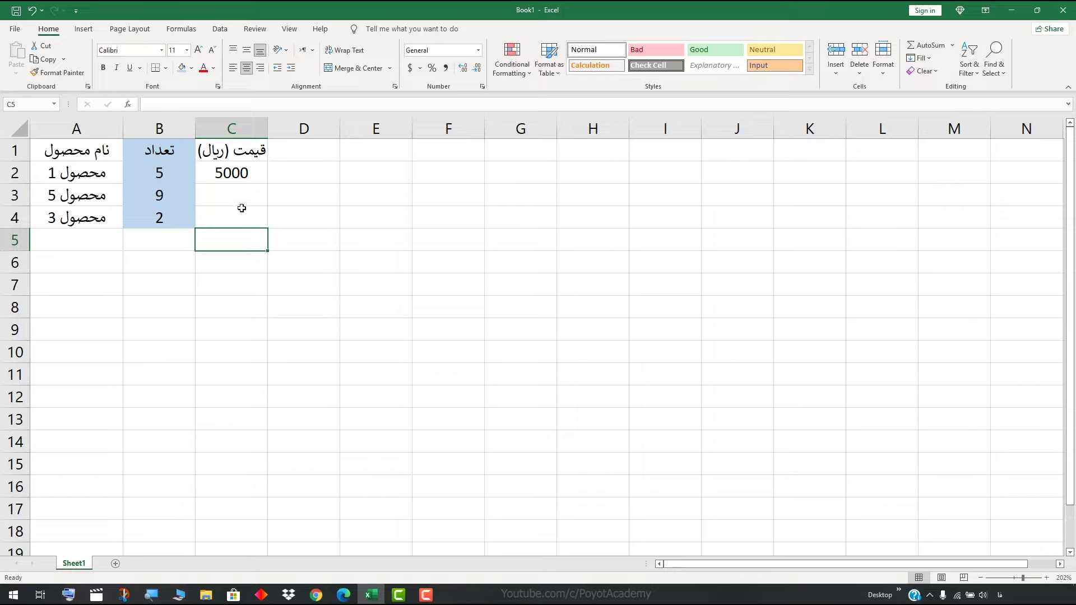
# Step: Undo the light-blue fill with Ctrl+Z and deselect by clicking cell E3
pyautogui.hotkey('ctrl', 'z')
pyautogui.click(362, 190)
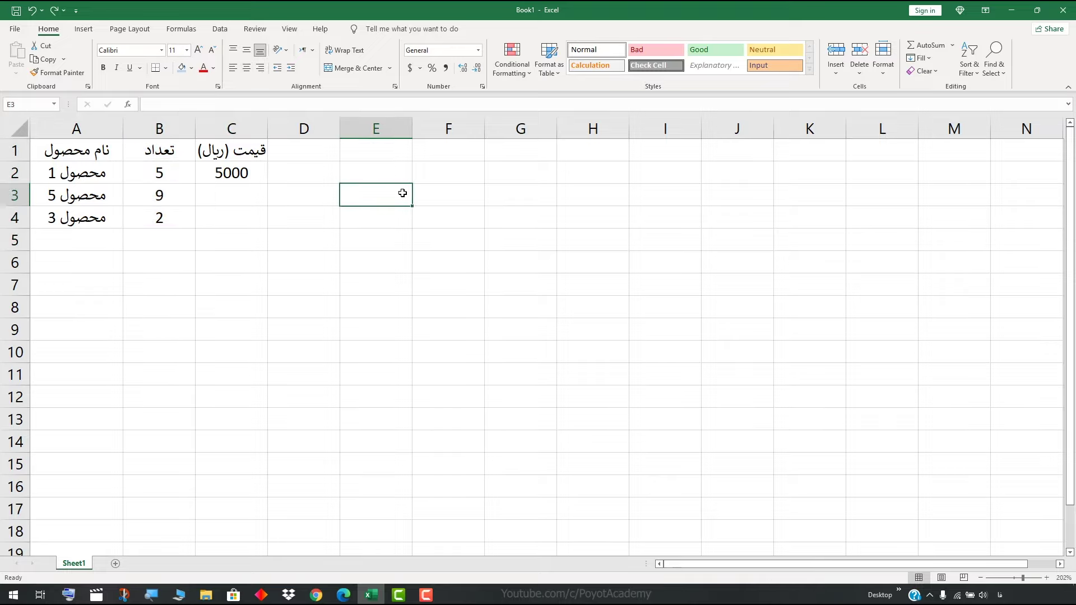